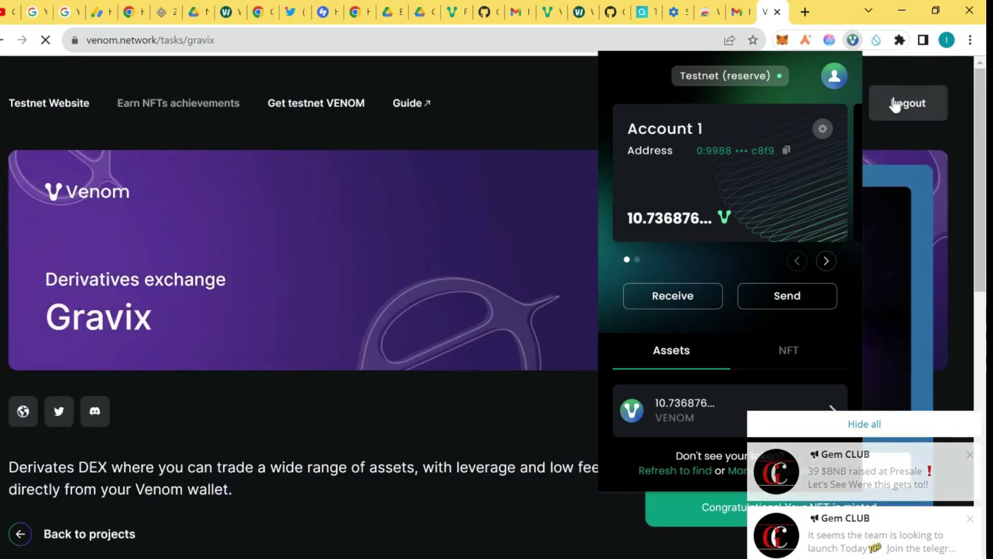
- Dismiss all the Gem CLUB notification cards with 'Hide all'
click(876, 423)
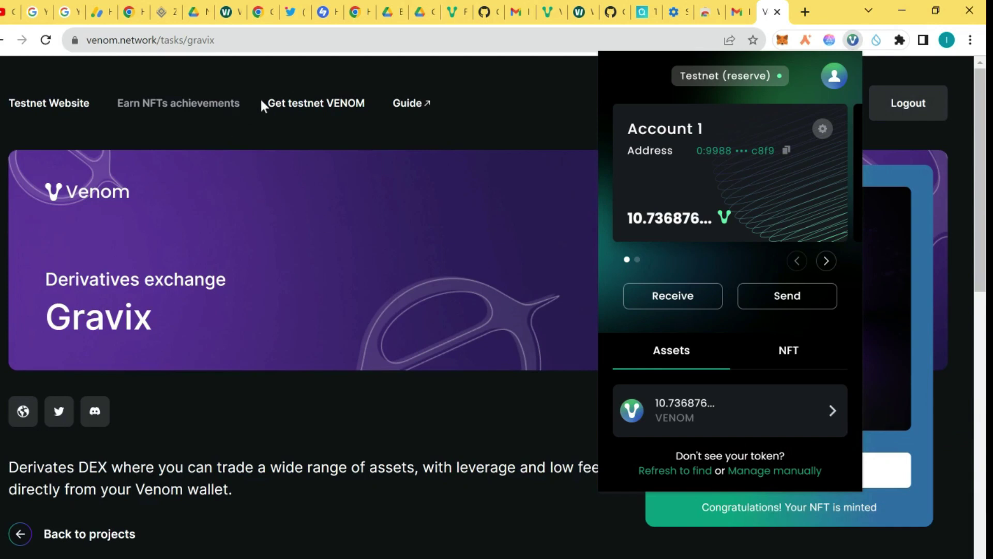
- Visit the Venom testnet home page, return to Gravix, then go back to the projects list
click(62, 107)
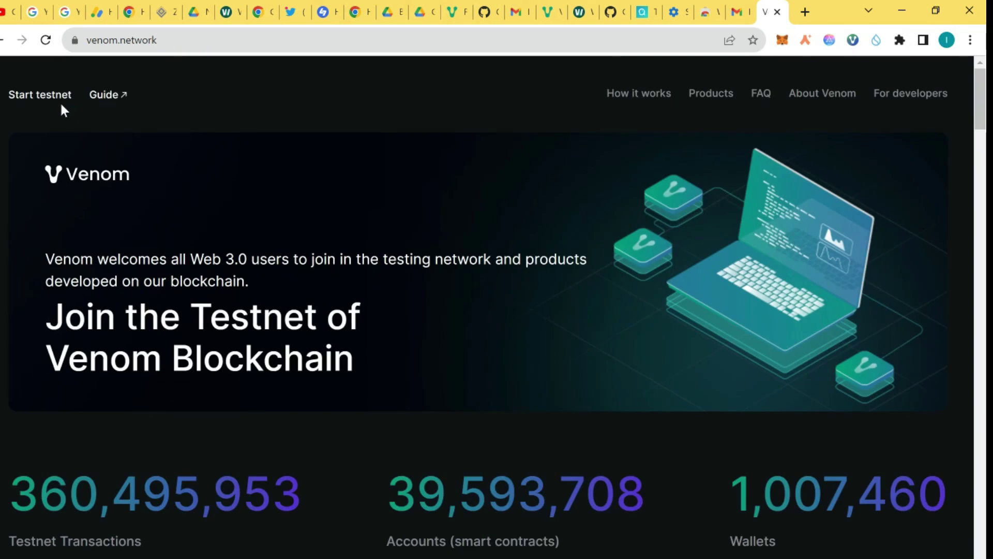
scroll(62, 107, down, 5)
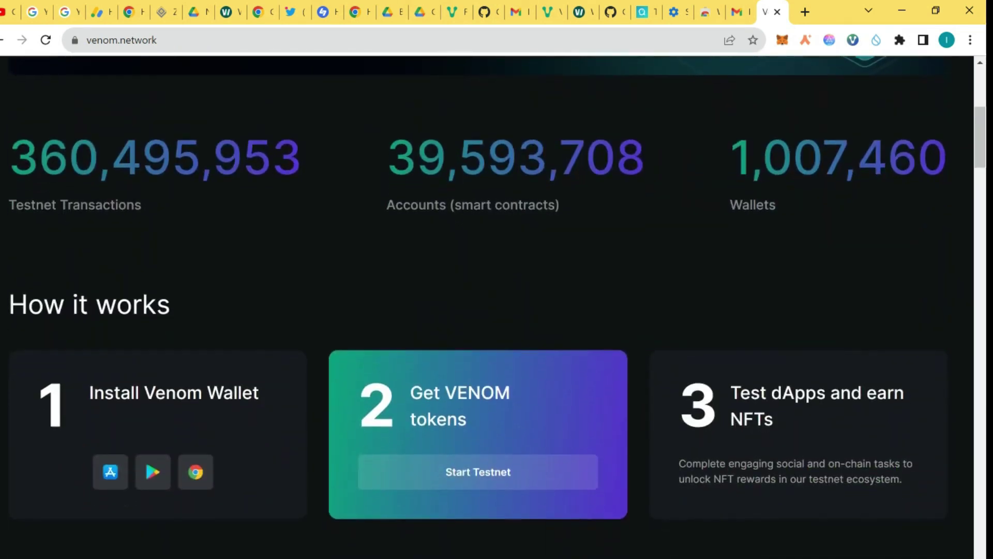
scroll(453, 141, down, 3)
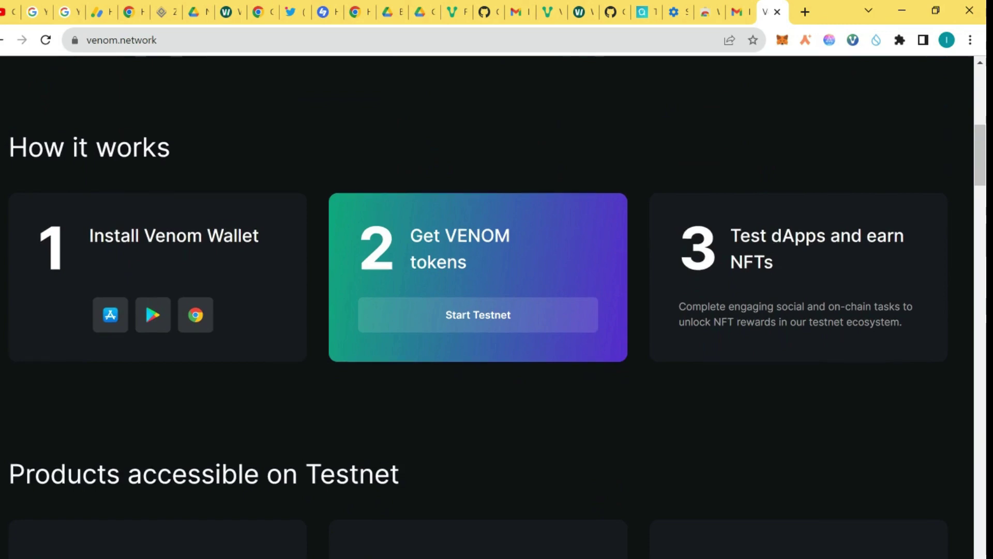
scroll(775, 241, up, 2)
scroll(497, 279, up, 5)
scroll(496, 280, up, 2)
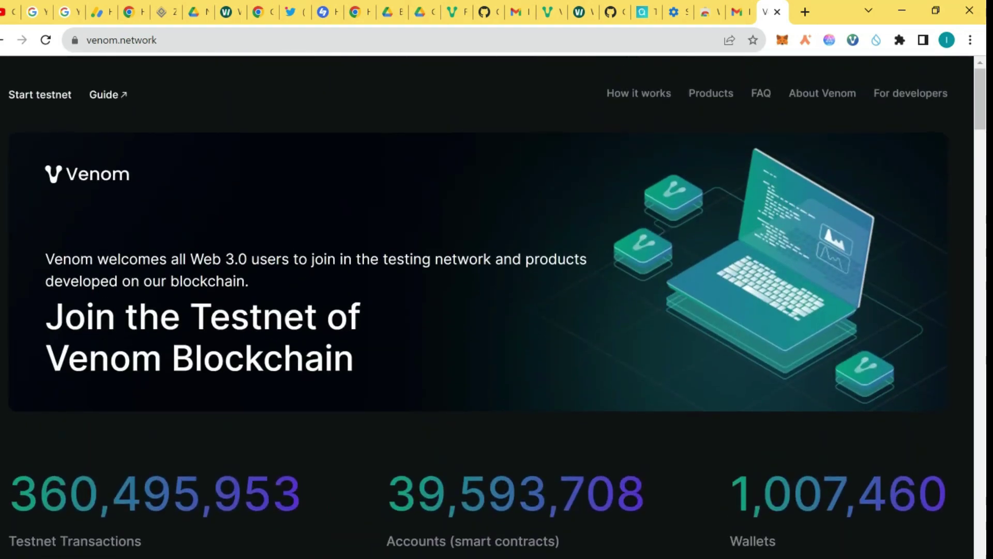
click(22, 40)
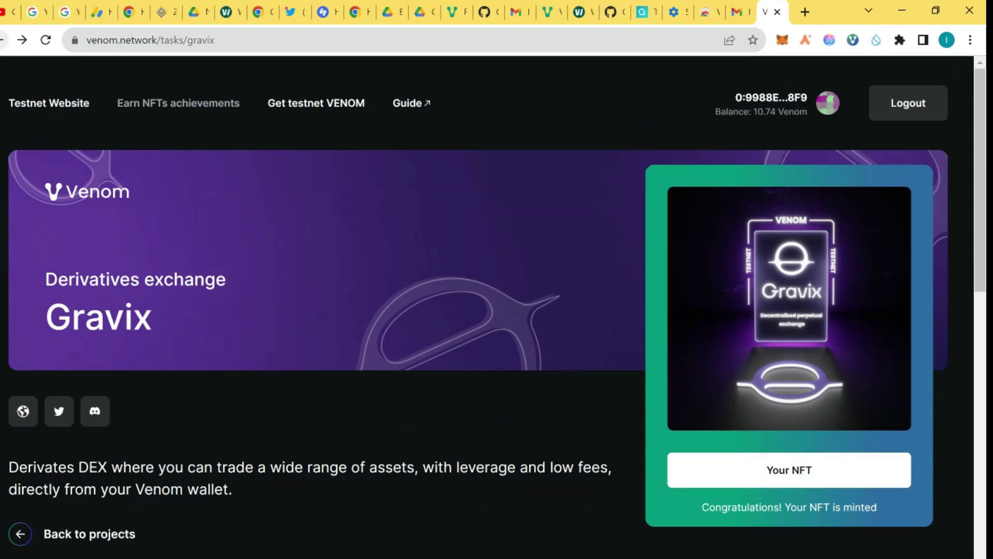
scroll(164, 168, down, 2)
scroll(163, 169, down, 2)
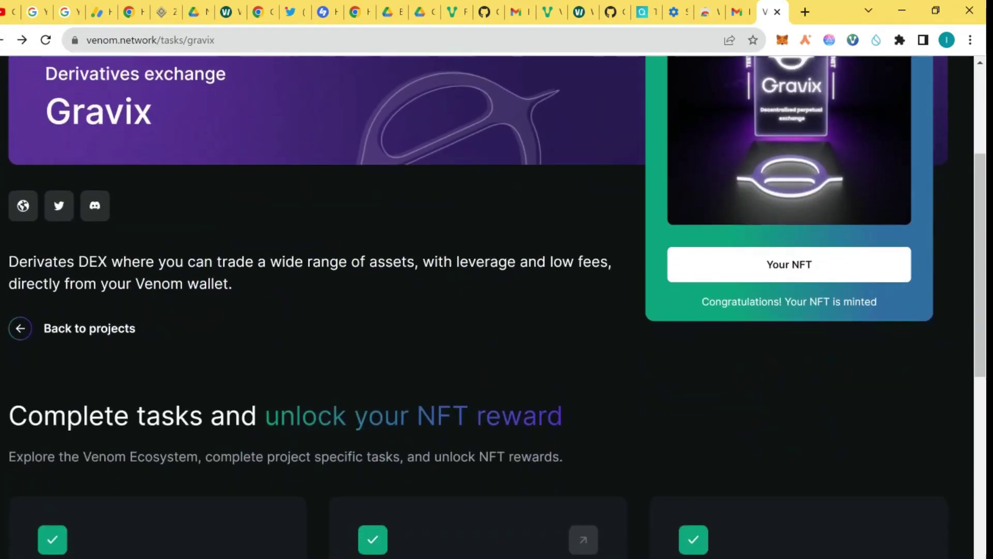
scroll(163, 168, down, 1)
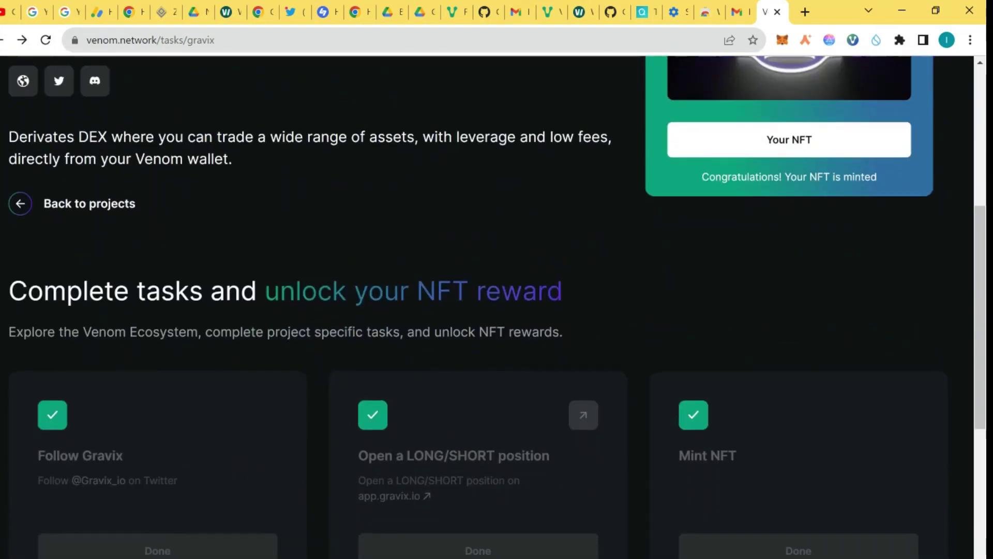
click(74, 204)
scroll(496, 311, down, 1)
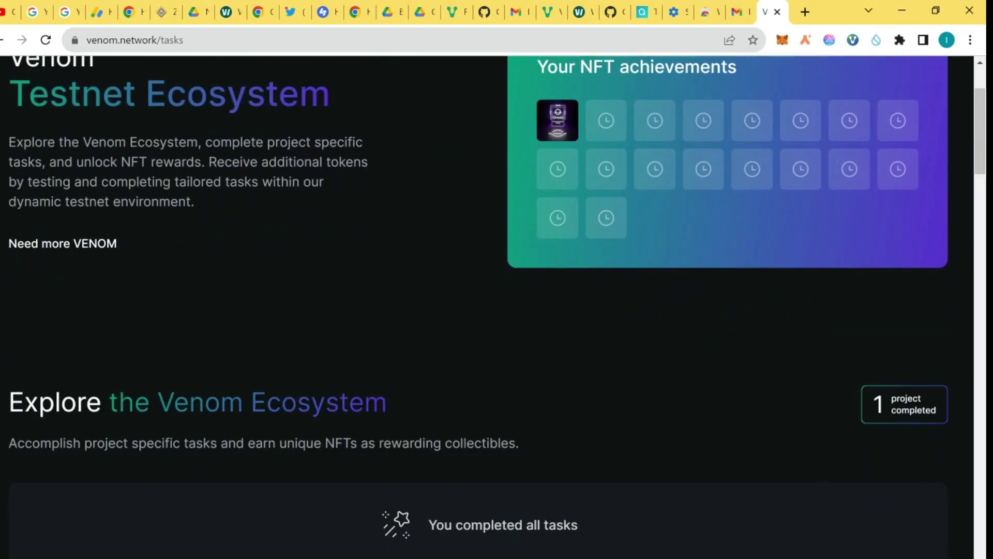
scroll(496, 311, down, 3)
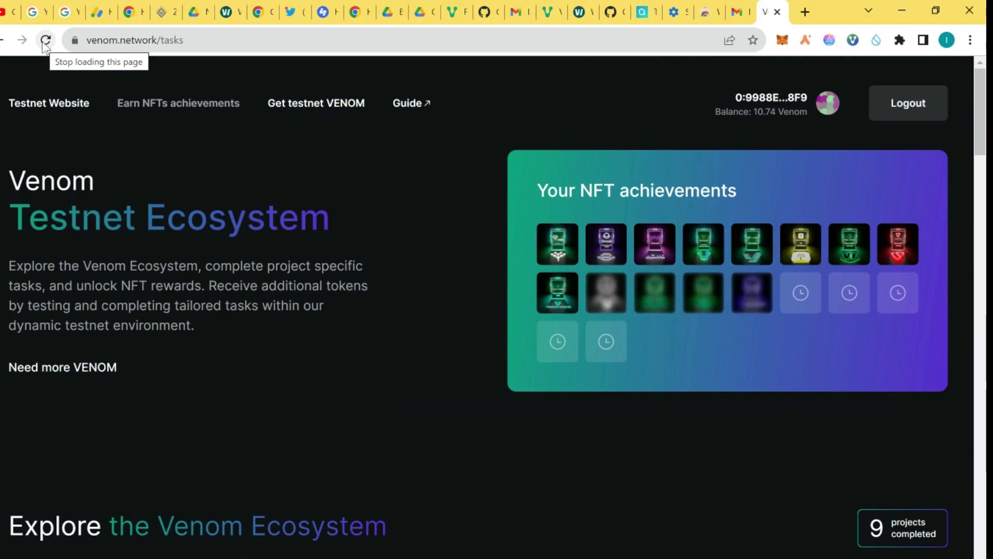
scroll(497, 311, down, 3)
scroll(496, 310, down, 5)
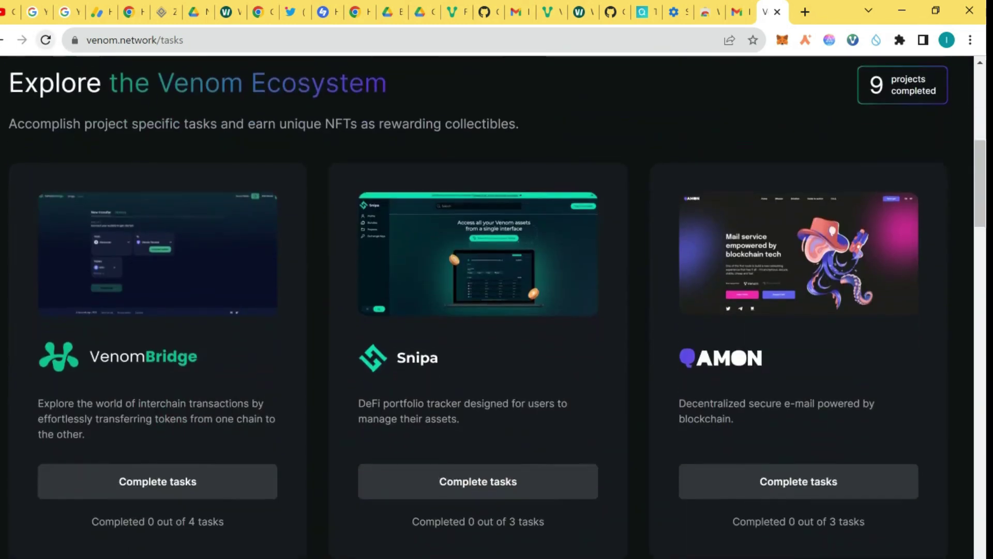
scroll(497, 310, down, 3)
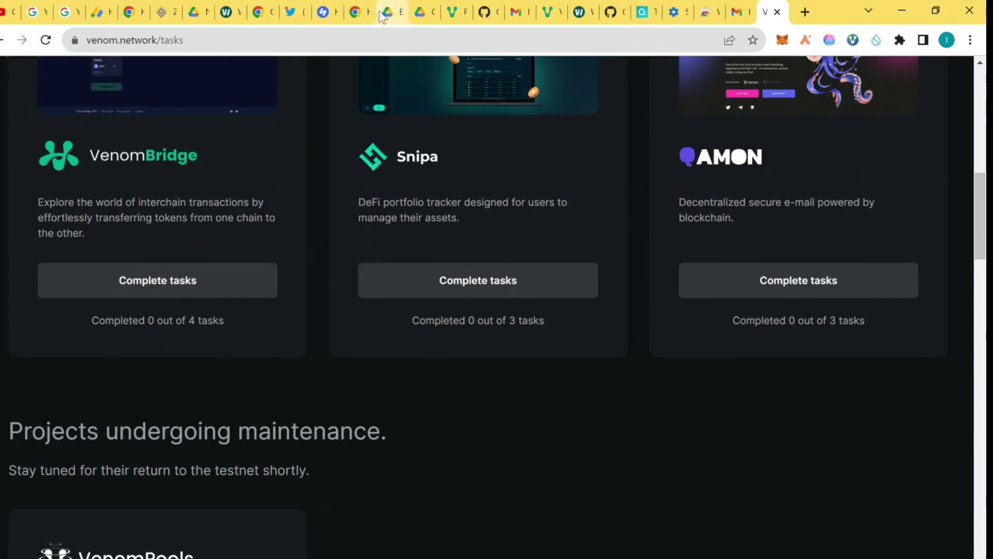
scroll(497, 310, up, 1)
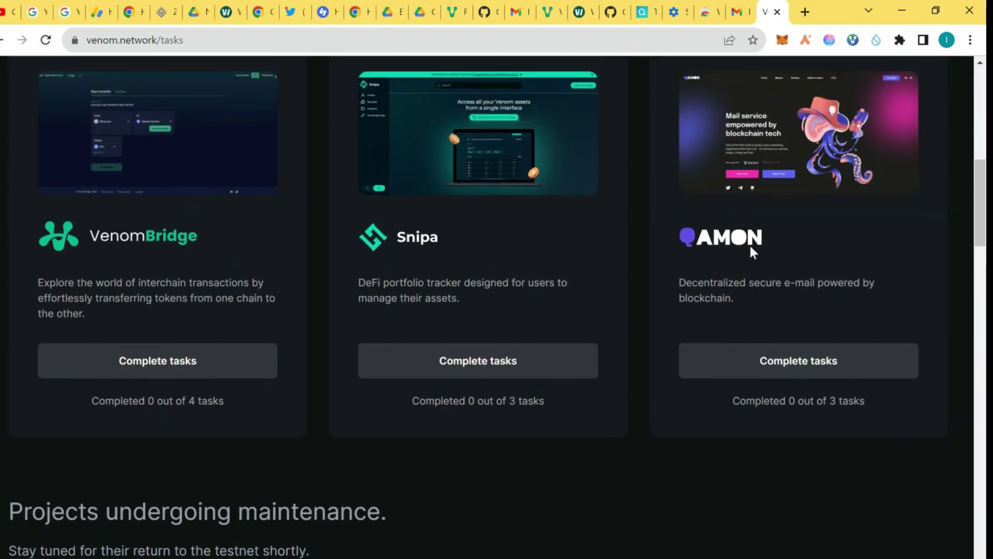
scroll(749, 244, up, 1)
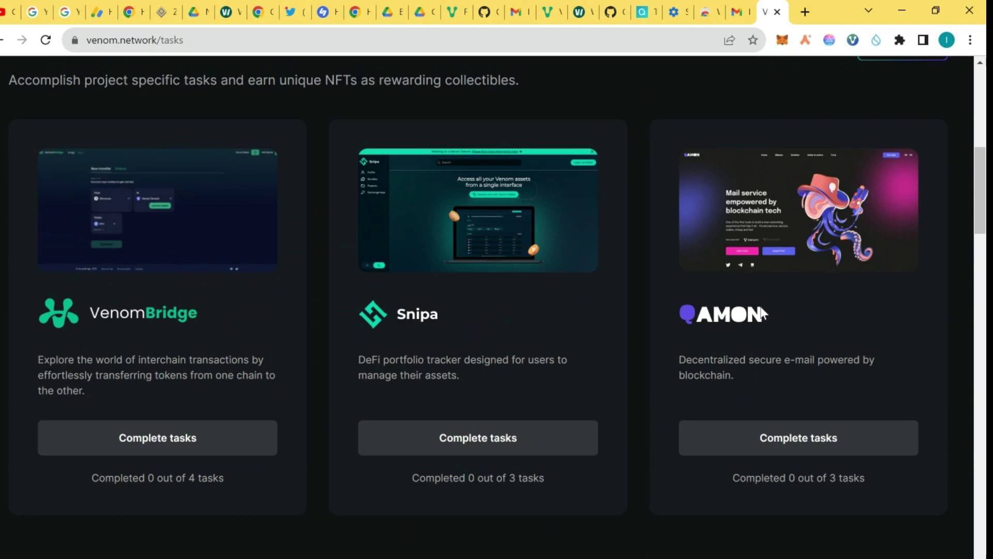
- Open the Qamon project's tasks via 'Complete tasks' on the QAMON card
click(815, 437)
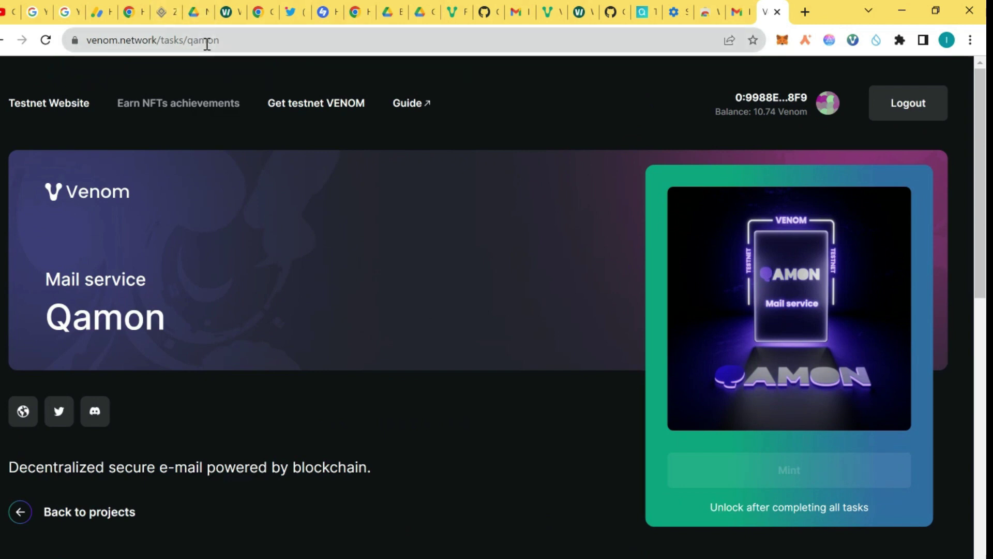
scroll(496, 310, down, 5)
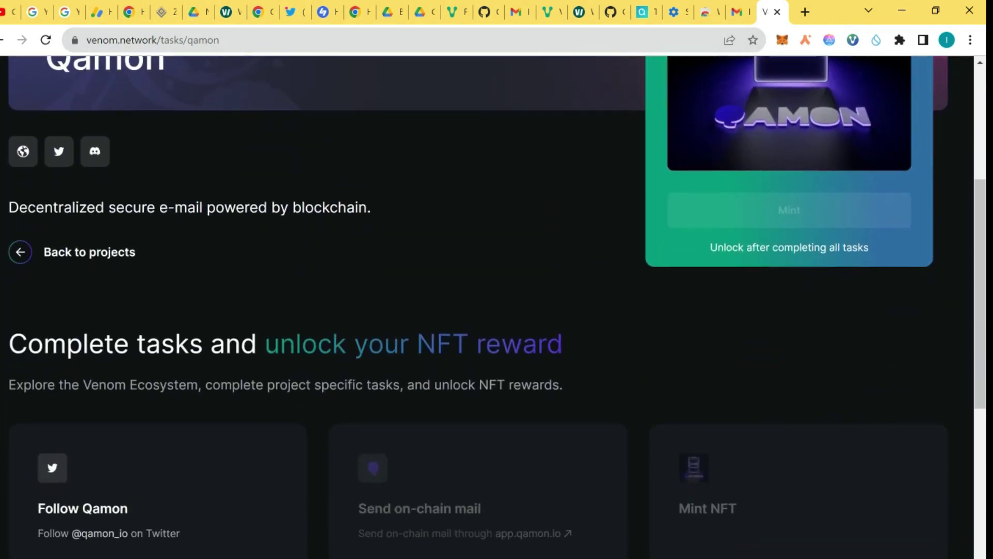
scroll(497, 311, down, 3)
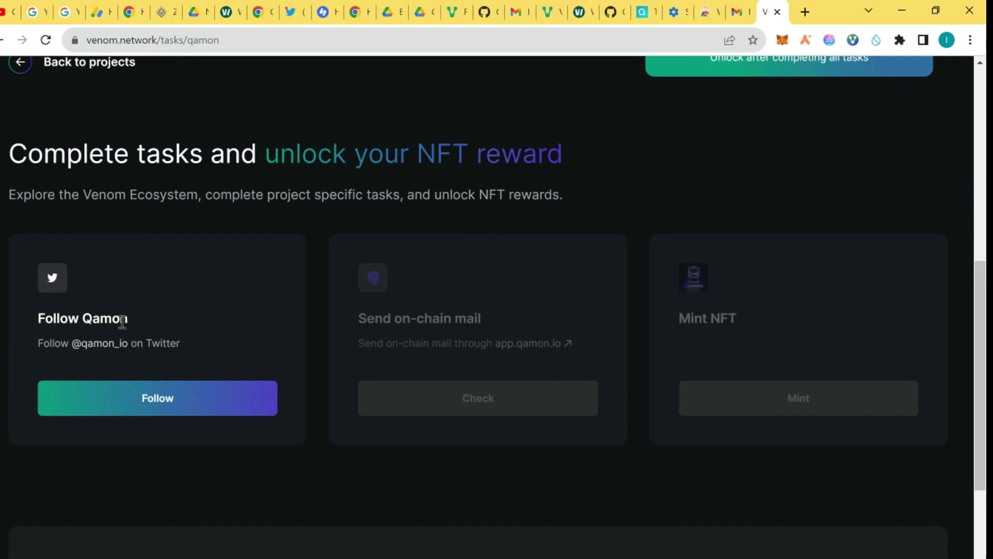
scroll(497, 311, up, 2)
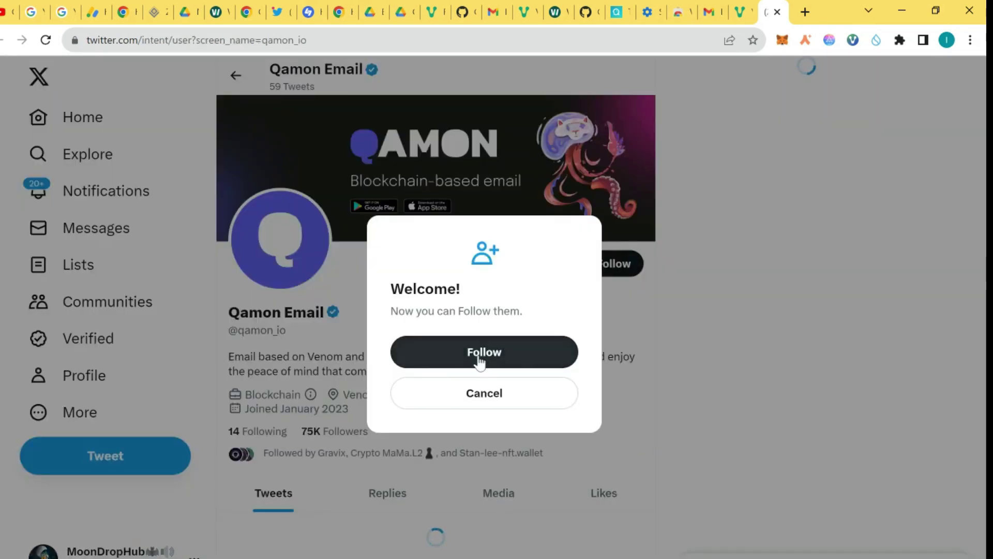
- Confirm following the Qamon Email account in the Twitter dialog
click(482, 356)
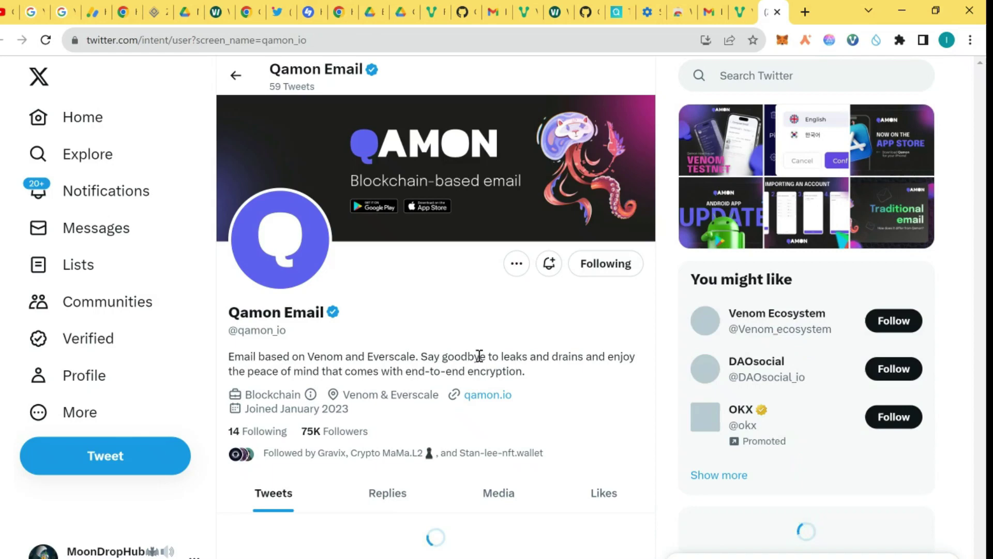
- Verify the Follow Qamon task, then start checking the Send on-chain mail task
click(742, 12)
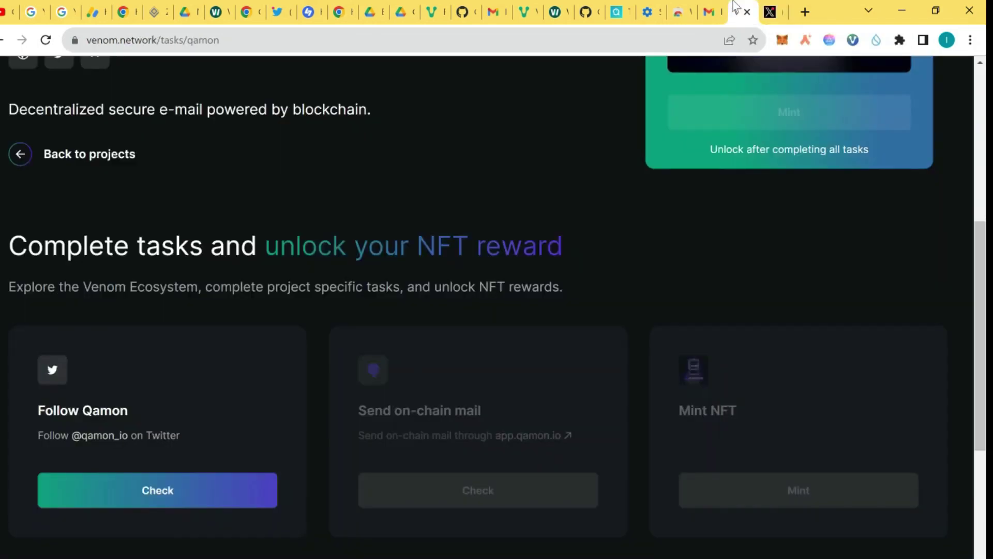
click(211, 478)
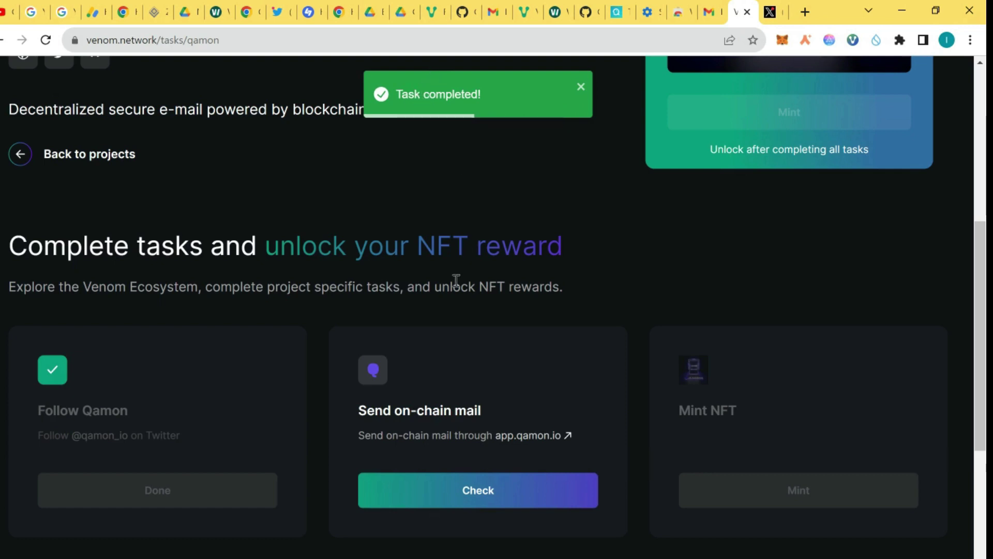
click(508, 493)
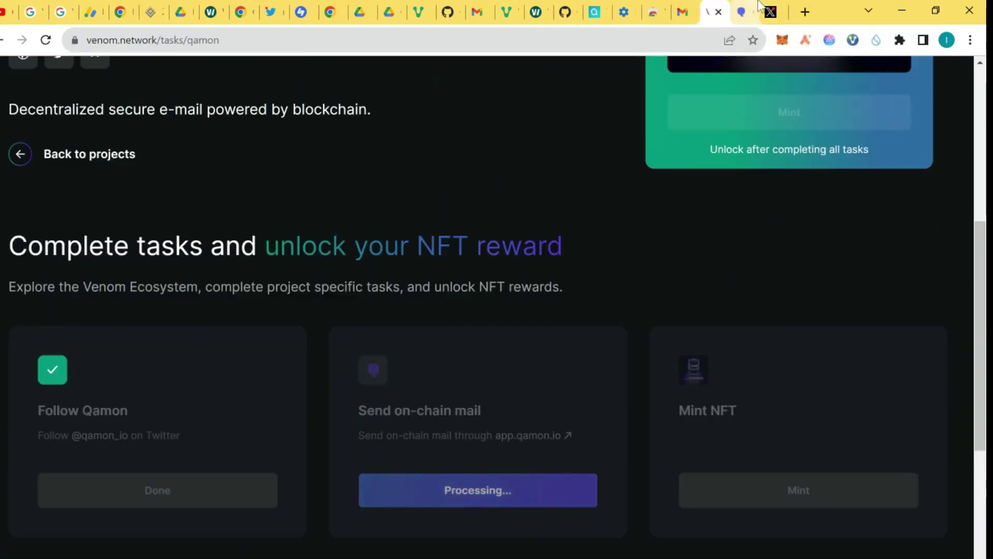
- Connect Venom wallet Account 1 to Qamon and start composing a new email
click(745, 11)
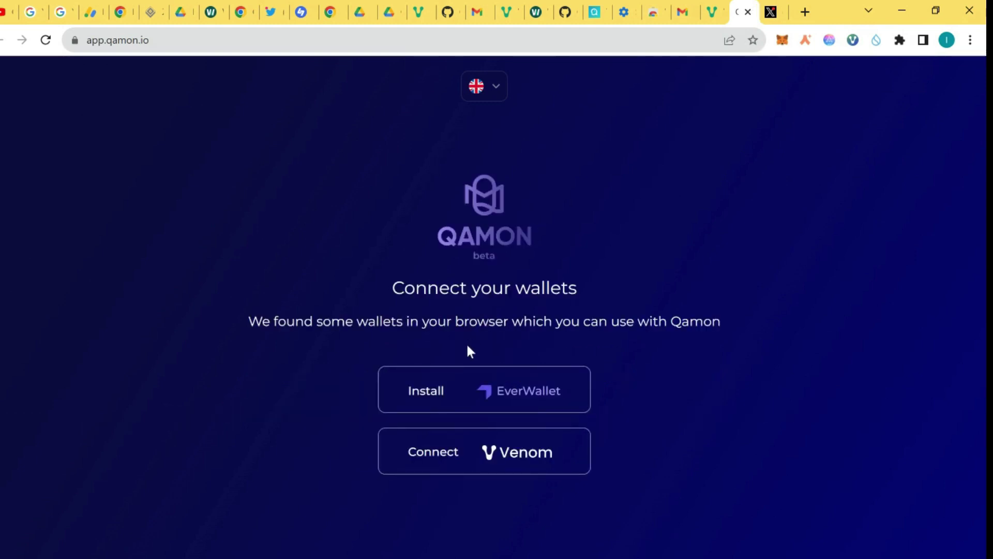
click(511, 454)
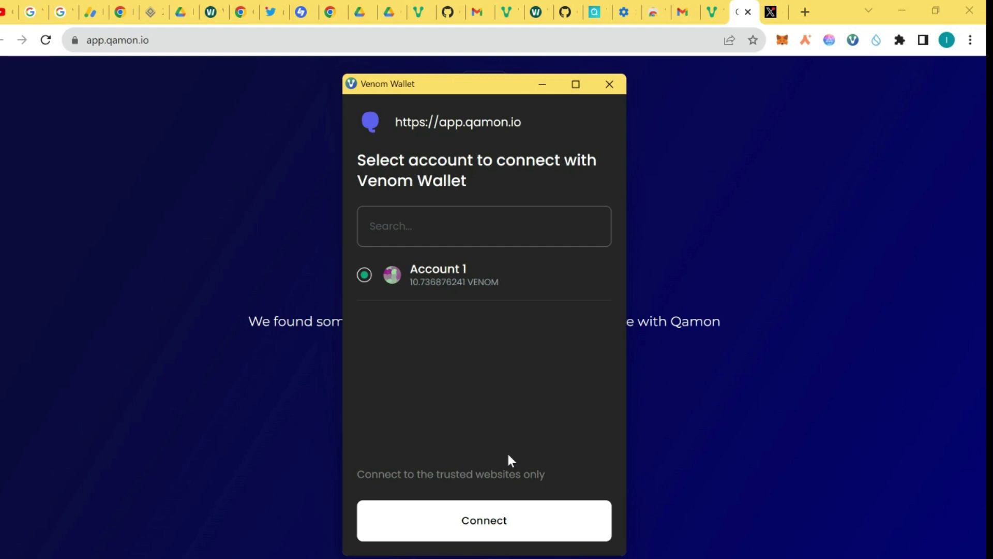
click(514, 519)
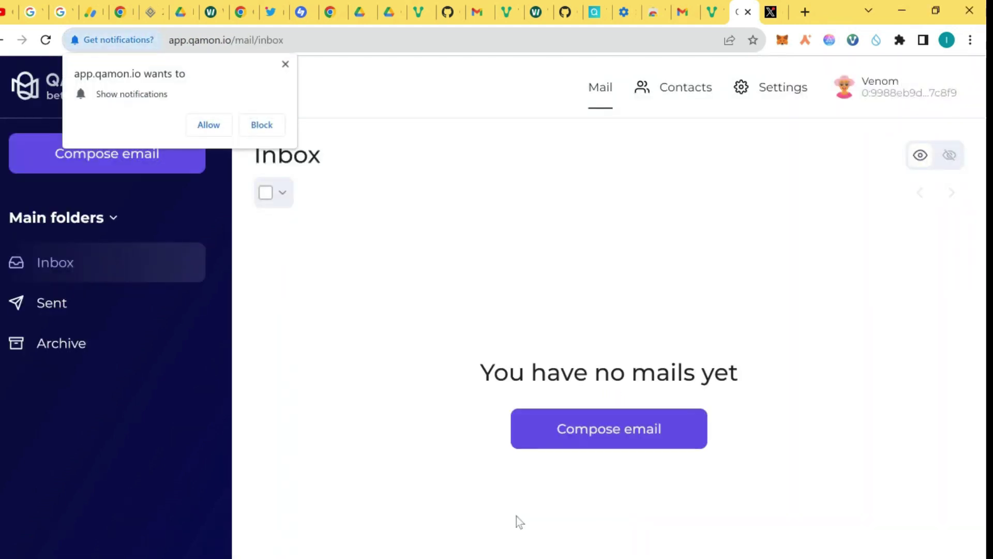
click(602, 428)
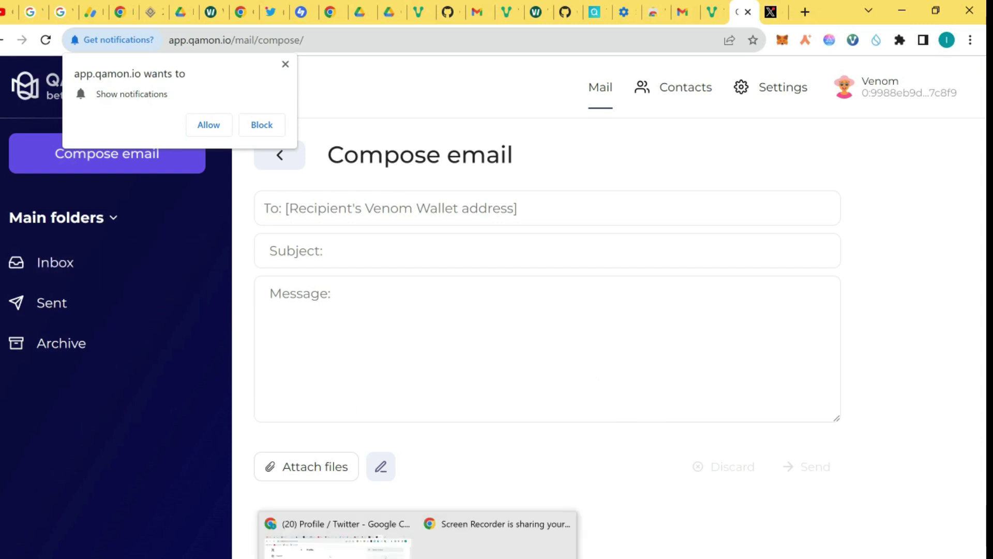
- Switch Chrome windows via the Venom Wallet extension back to the Qamon compose page
click(334, 531)
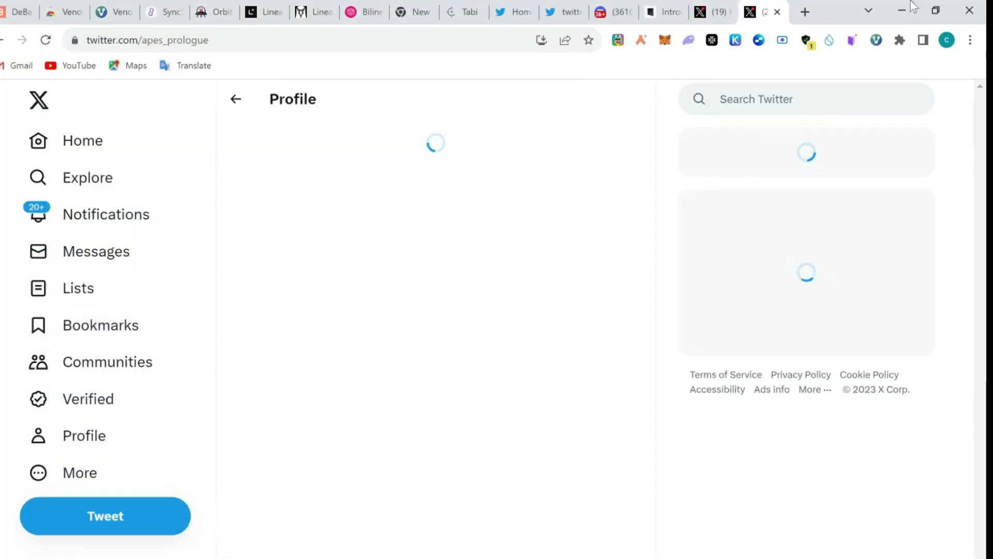
click(876, 43)
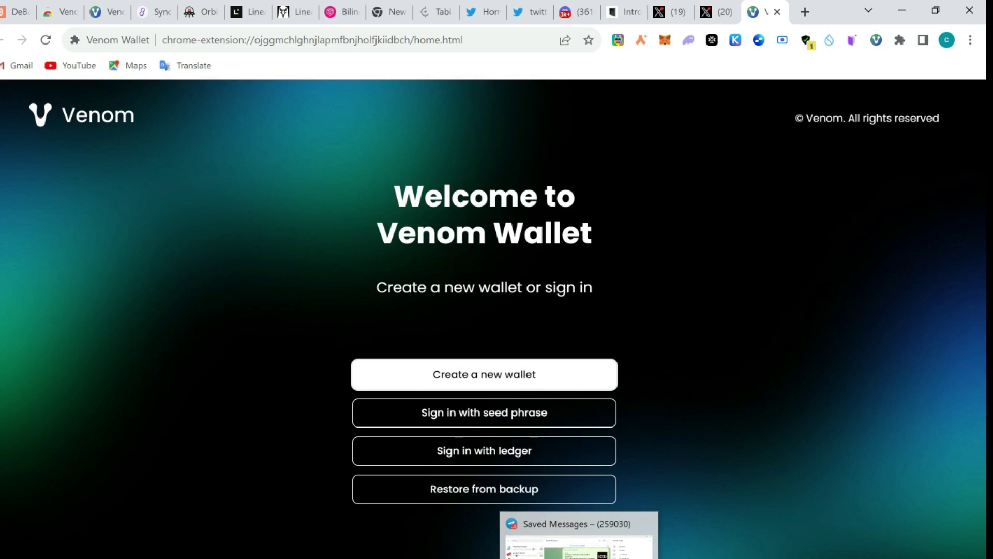
click(579, 543)
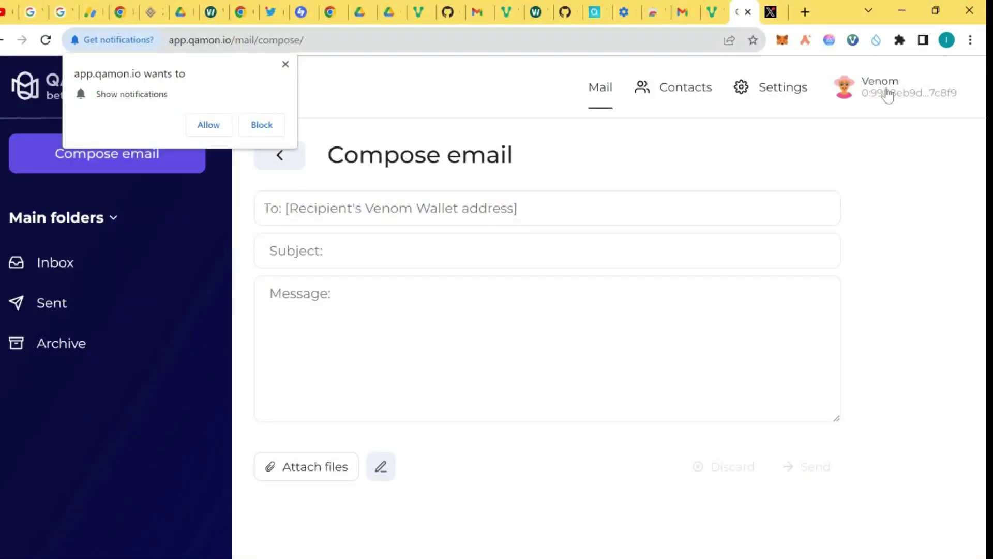
- Copy the wallet's own address and paste it as the email recipient
click(851, 40)
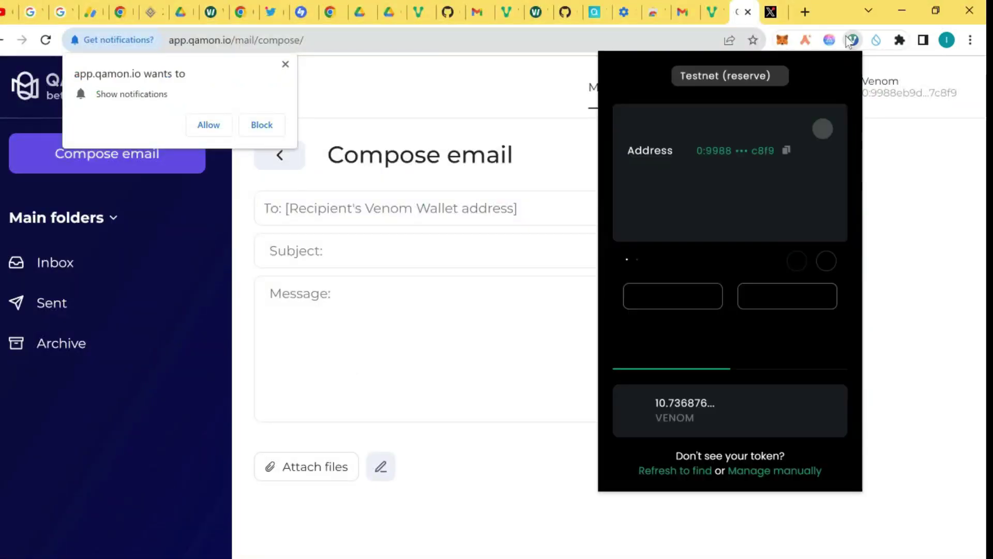
click(785, 150)
click(459, 210)
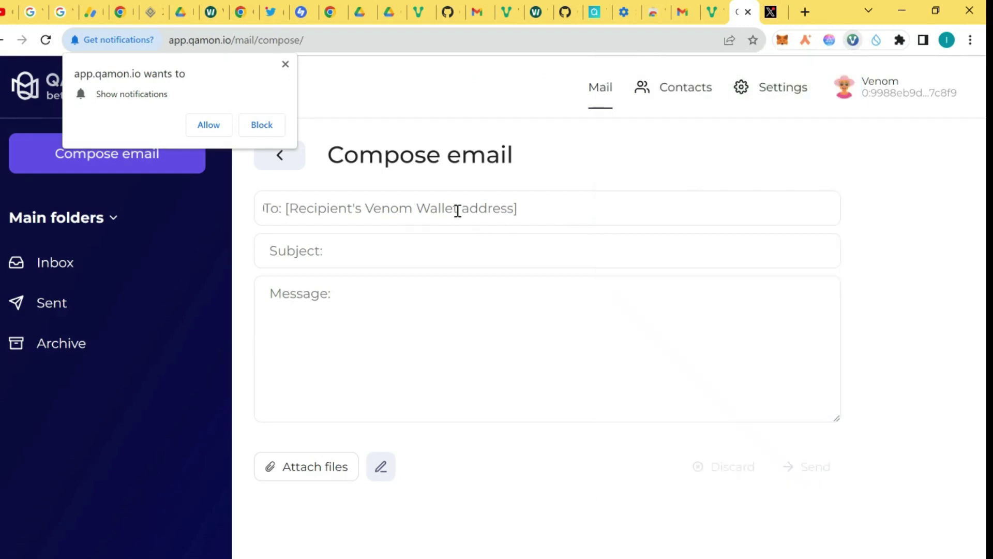
key(ctrl+v)
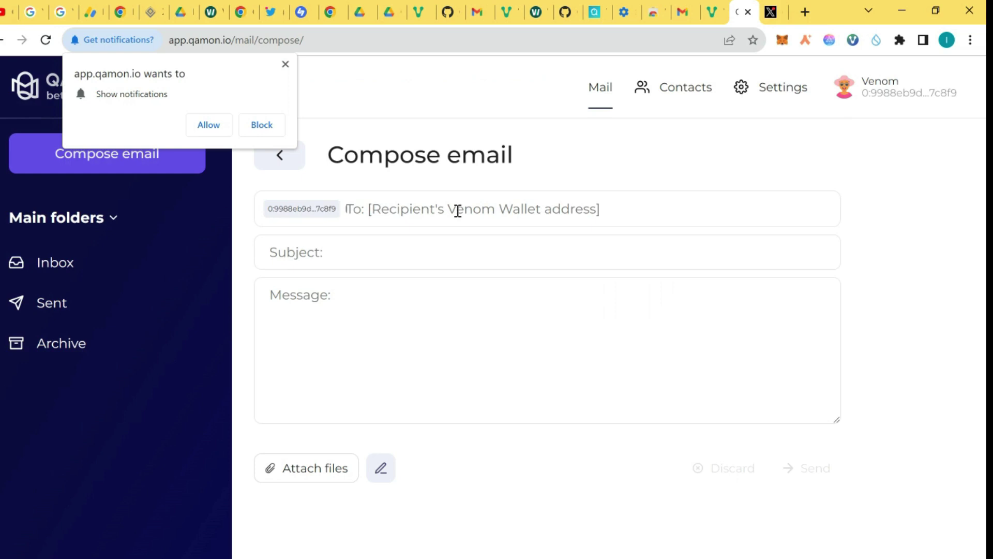
- Enter subject 'i love you' and body 'BMS I TRULY LOVE YOU', then send the email
click(382, 252)
text(i love y)
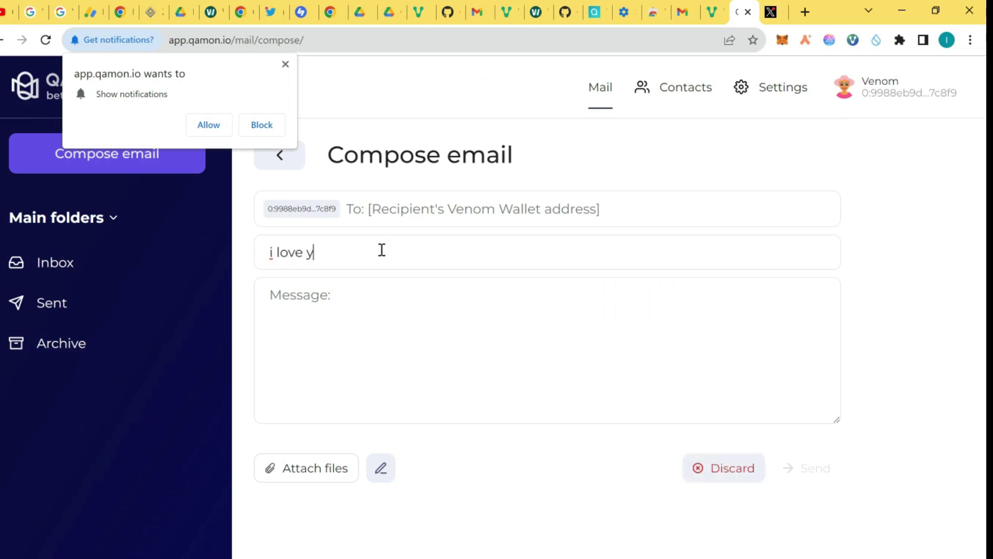
text(ou)
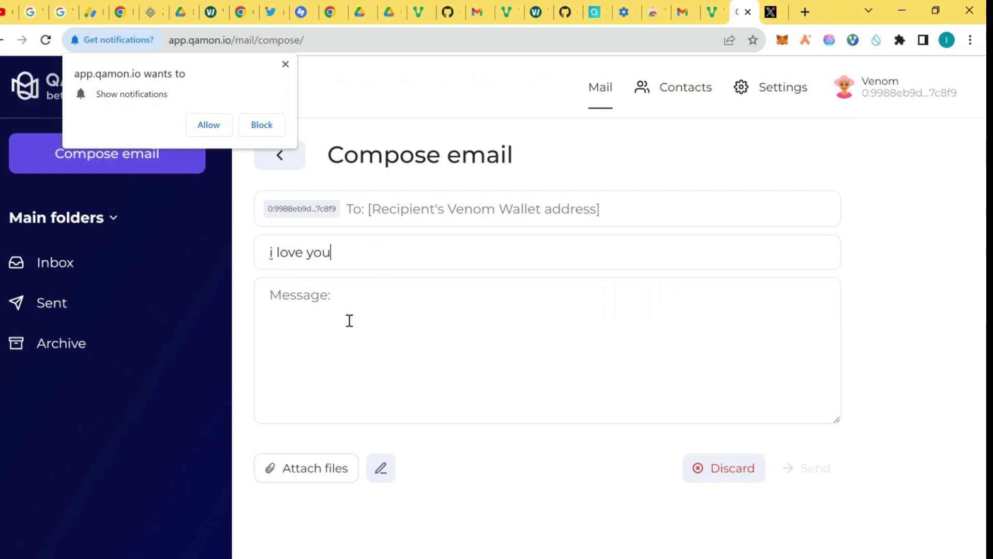
click(350, 320)
text(BM)
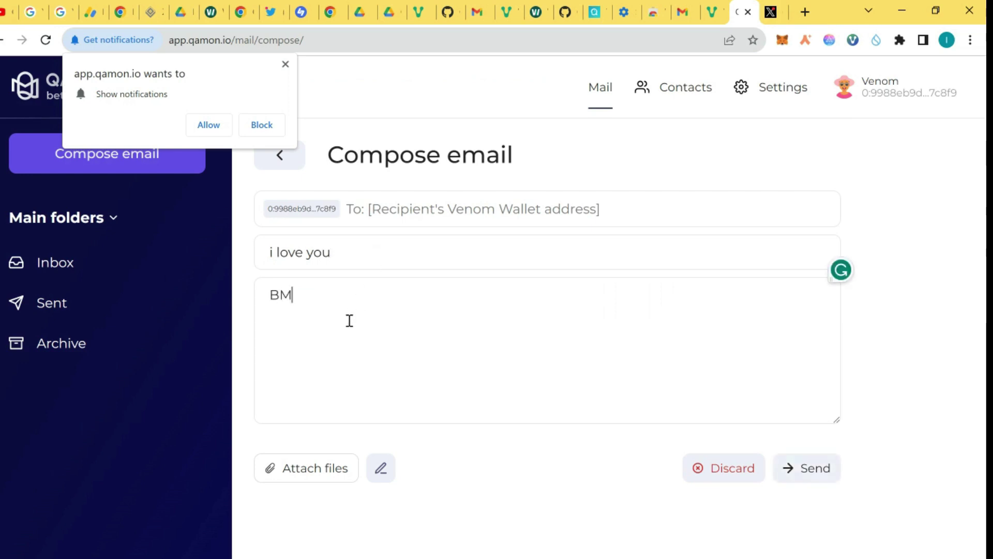
text(S I TRU)
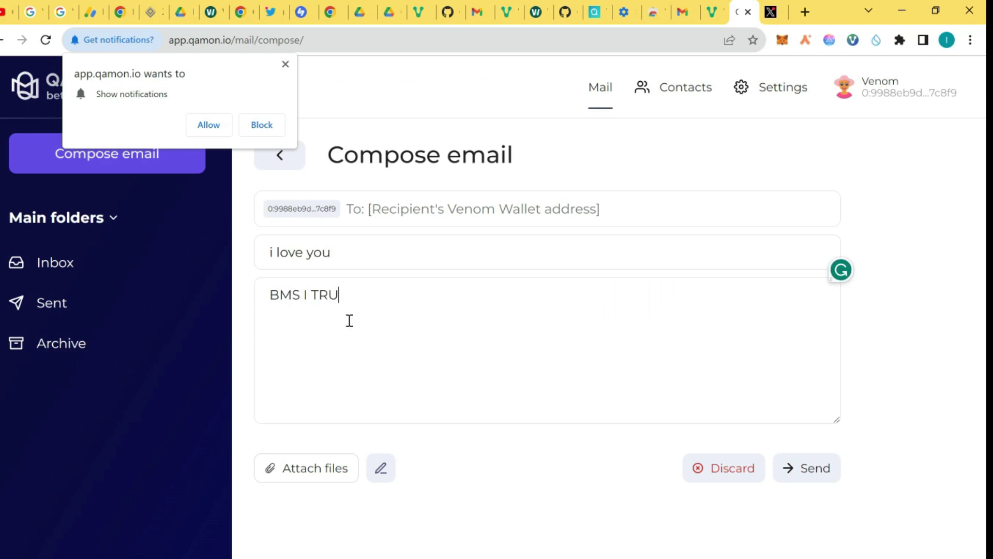
text(LY LOVE Y)
text(OU)
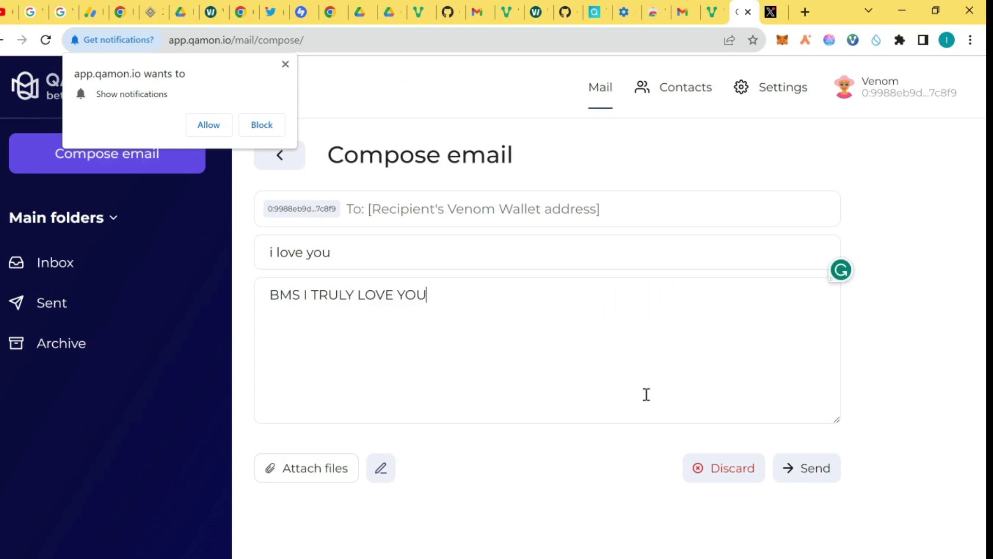
click(813, 471)
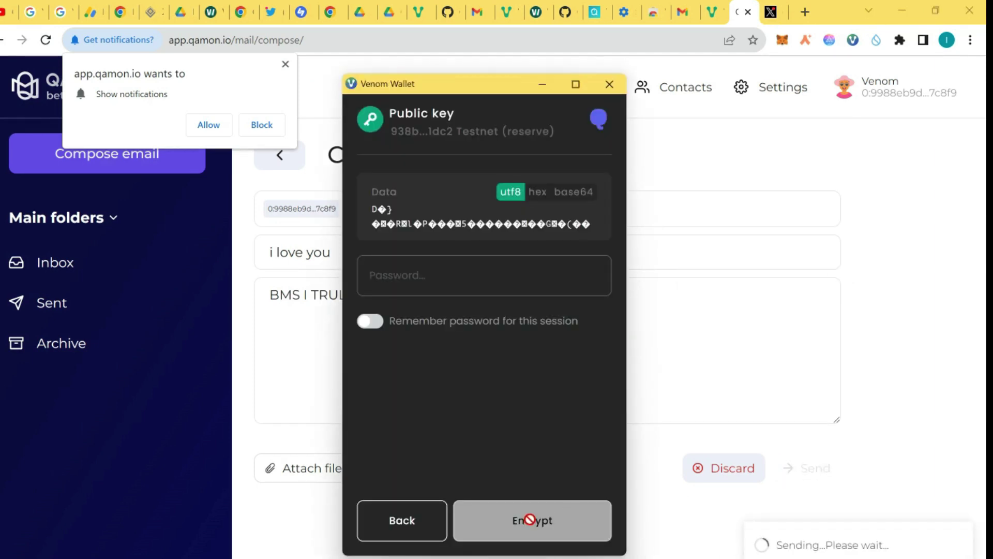
- Enter the wallet password with 'Remember password', encrypt the mail and confirm the 1.5 VENOM transaction
click(444, 274)
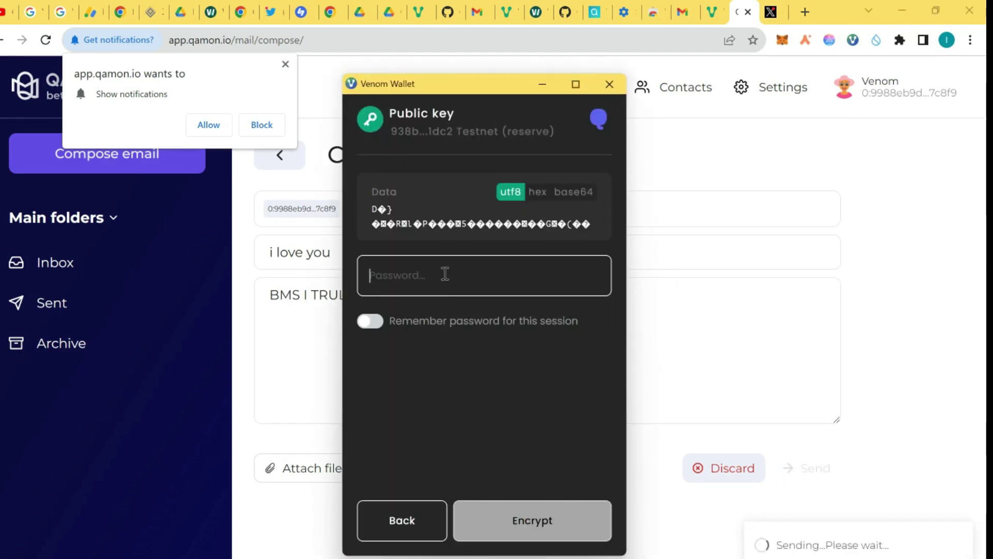
click(370, 321)
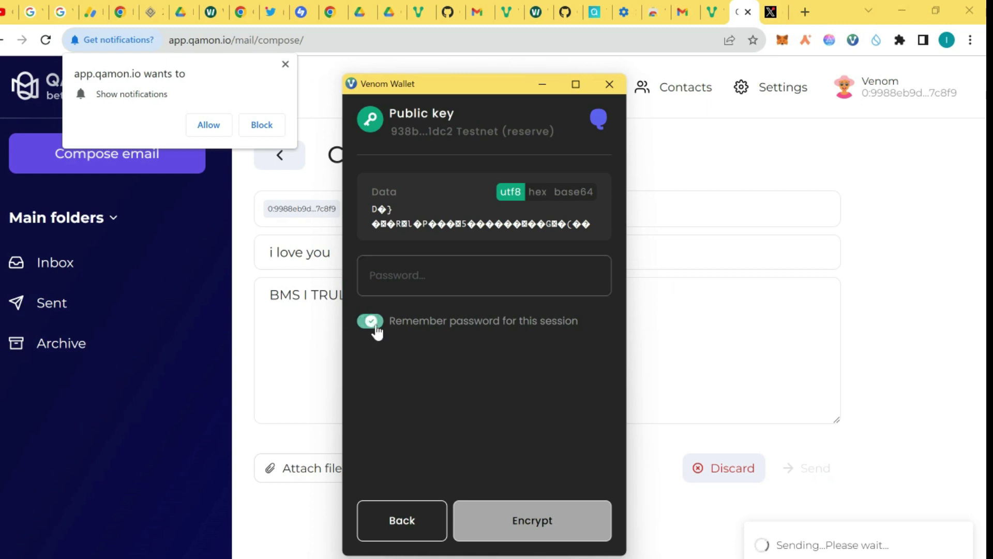
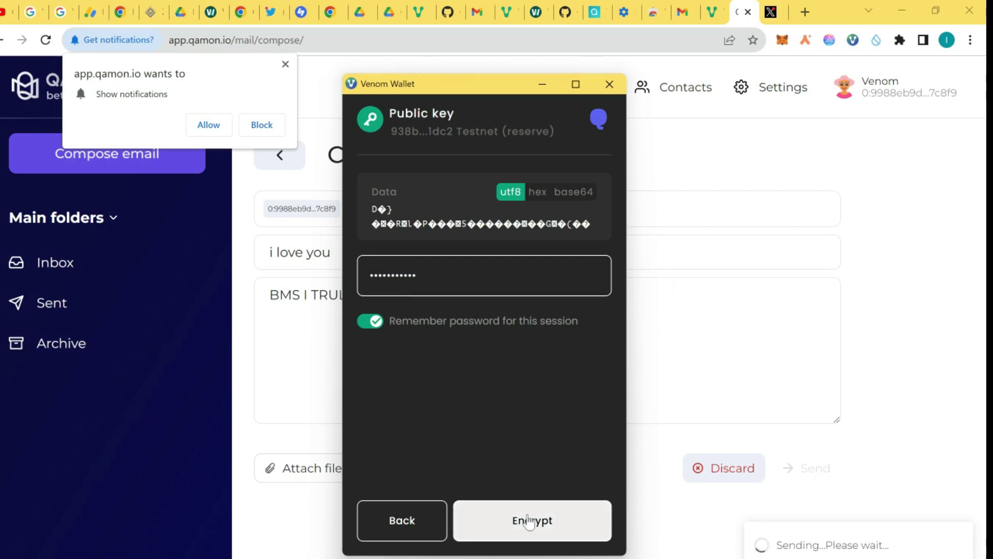
click(533, 520)
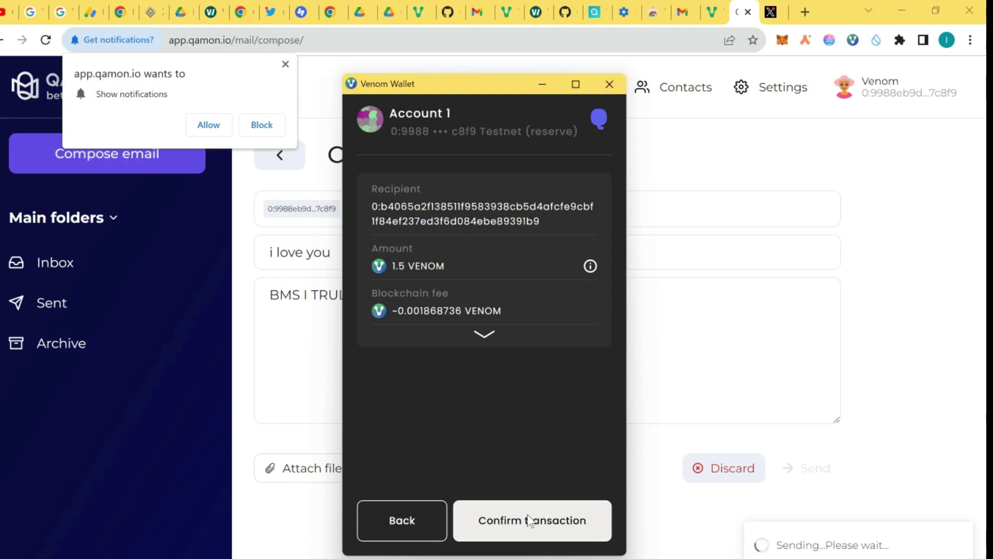
click(532, 522)
click(539, 530)
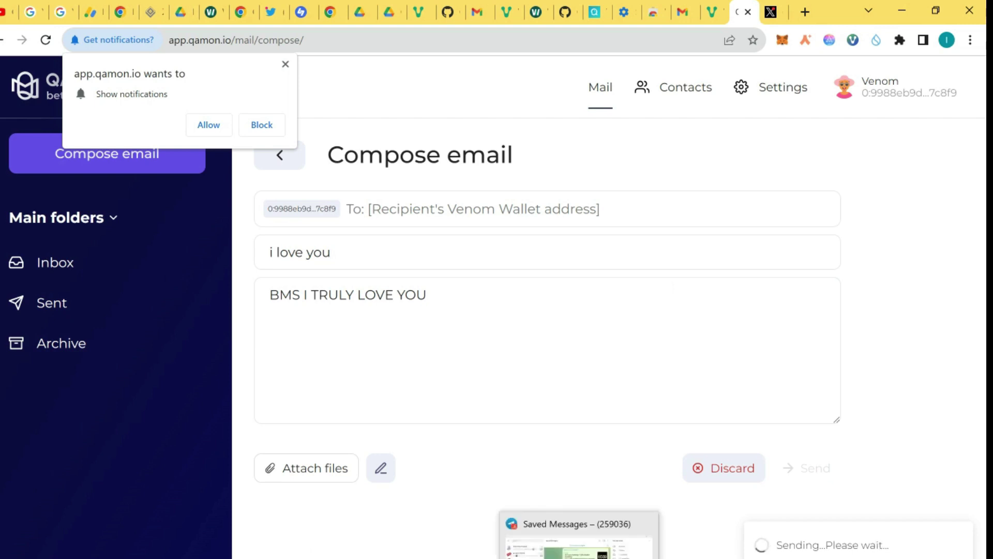
- Copy the wallet address from the BMS CRYPTO CHAT message in Telegram and return to the Qamon inbox
click(578, 536)
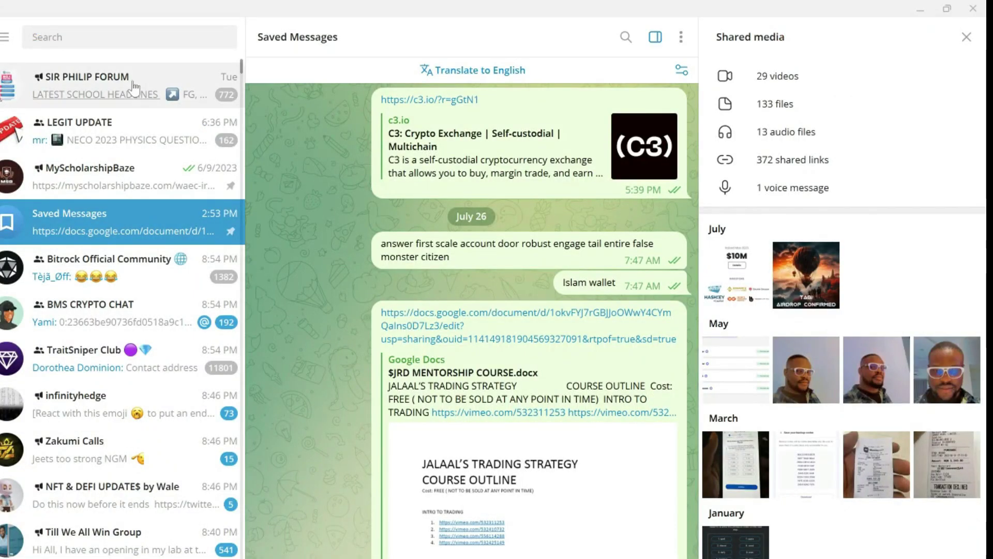
click(93, 177)
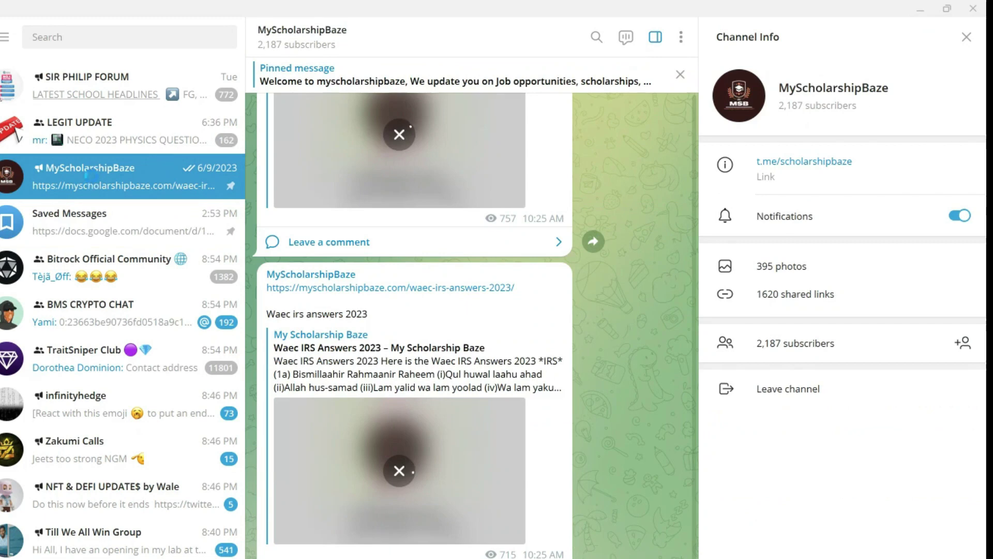
click(93, 312)
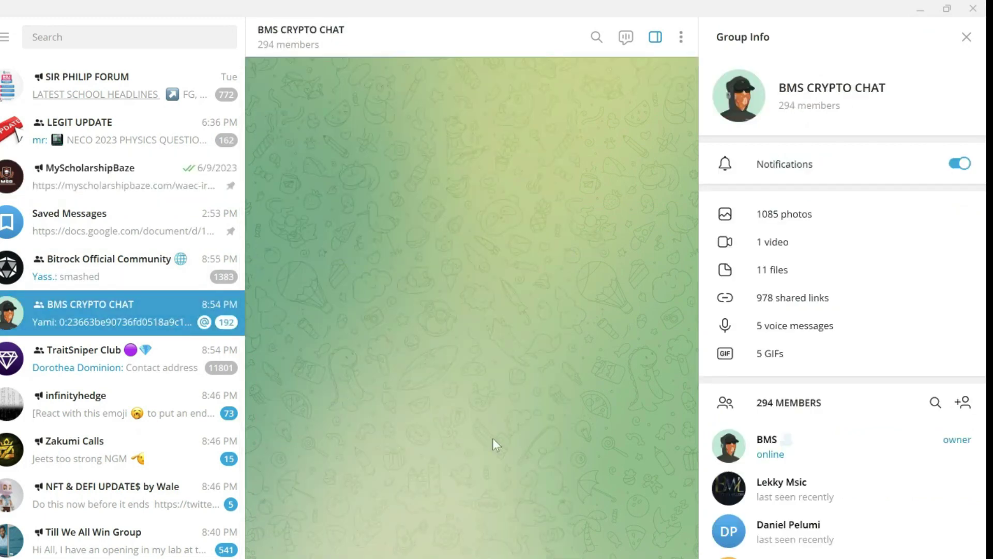
scroll(530, 461, down, 8)
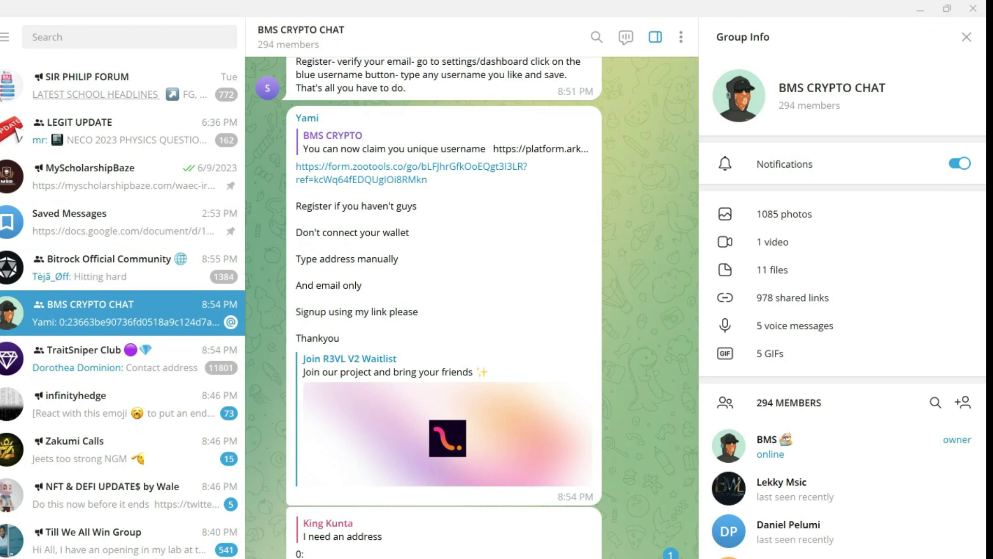
right_click(373, 372)
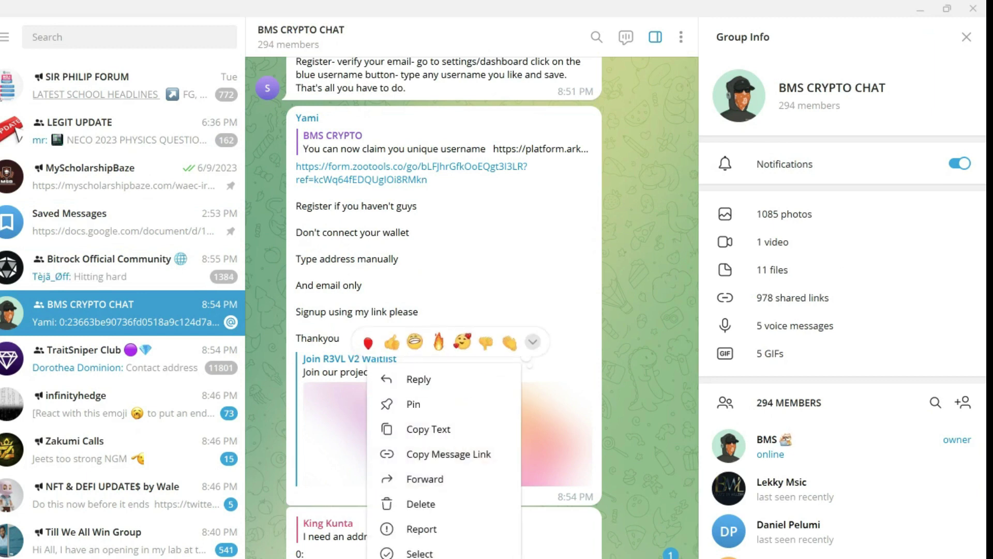
click(427, 429)
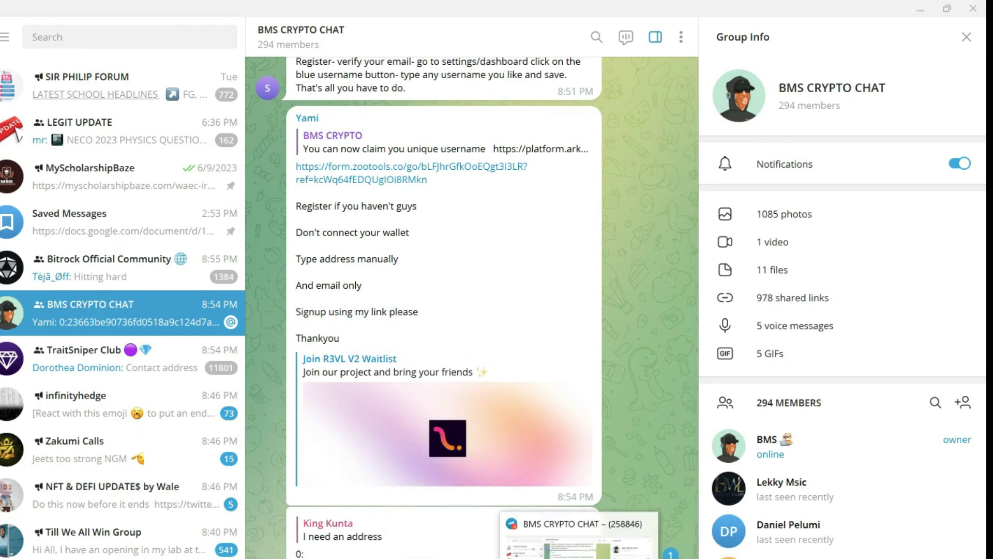
click(609, 540)
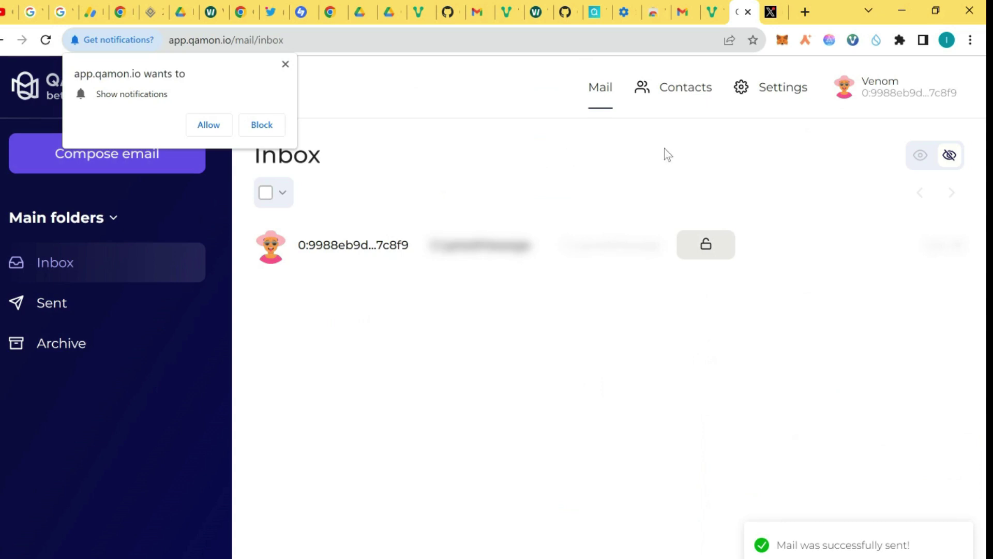
- Compose a new mail to the copied address with subject HEY MAN and message WHATS UP
click(54, 155)
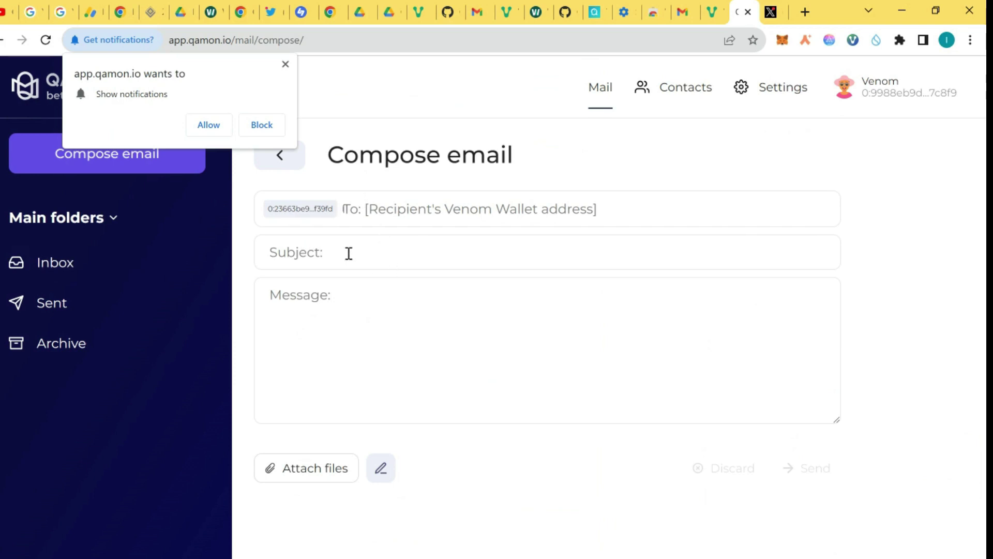
click(308, 253)
text(HEY)
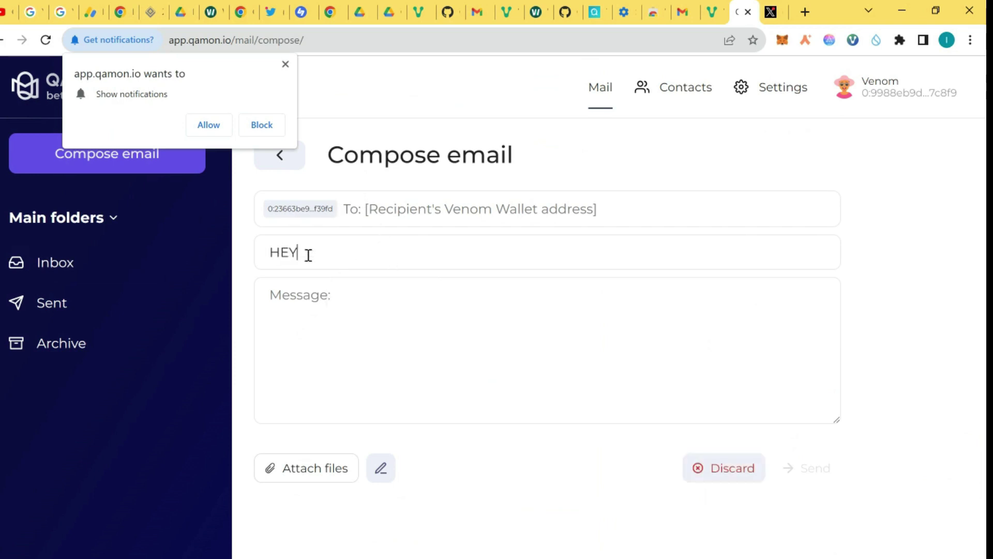
text(MAN)
text(WHAT)
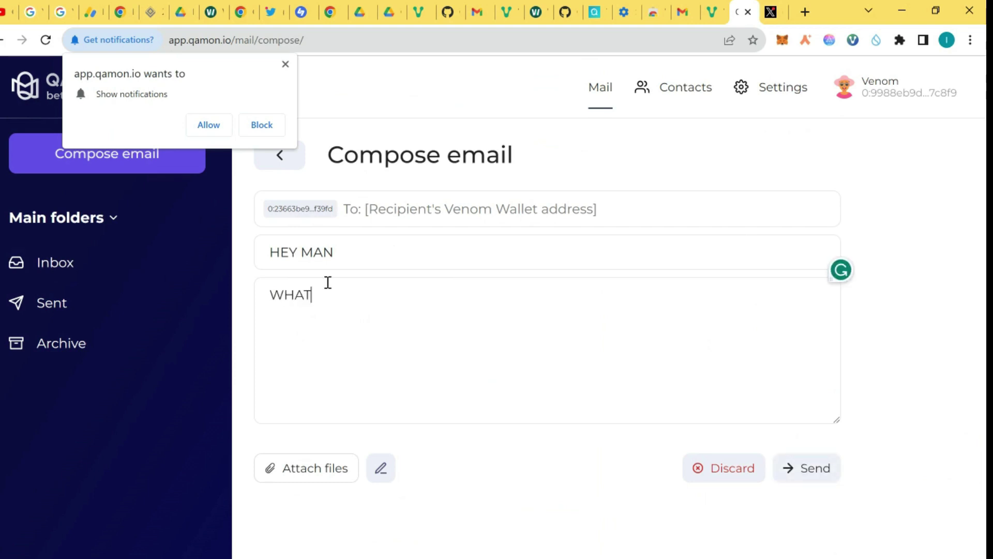
text(SP)
key(BackSpace)
text(UP)
- Send the mail and encrypt its content with the wallet password
click(806, 468)
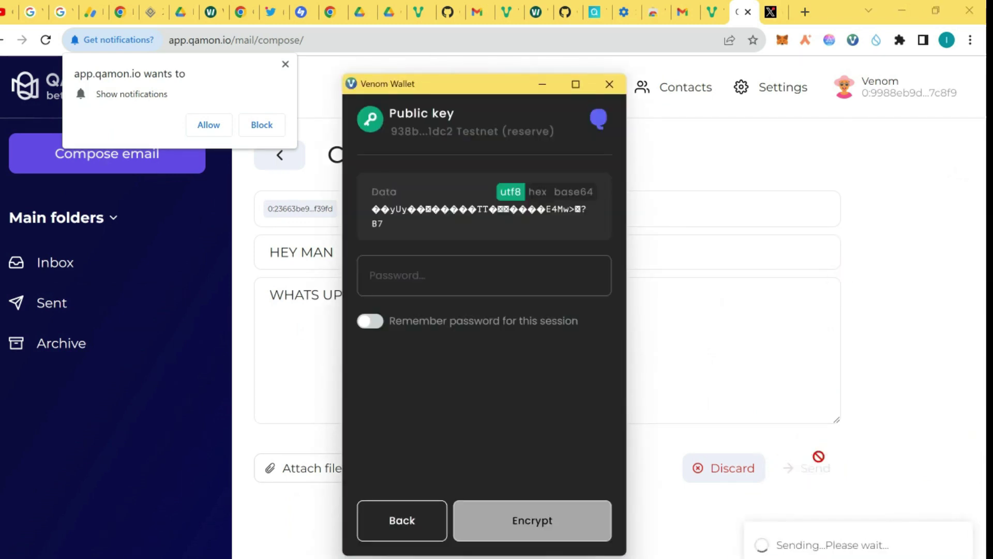
click(414, 276)
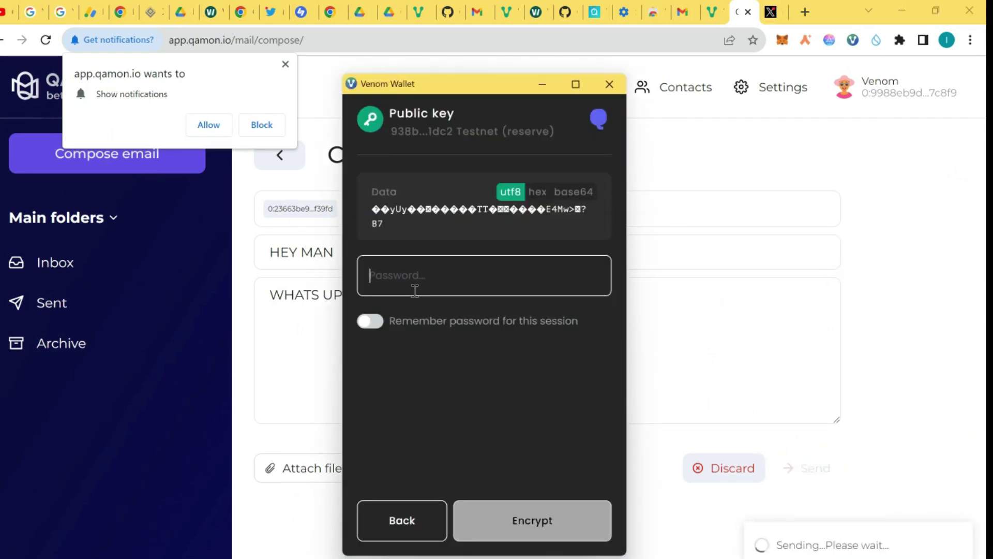
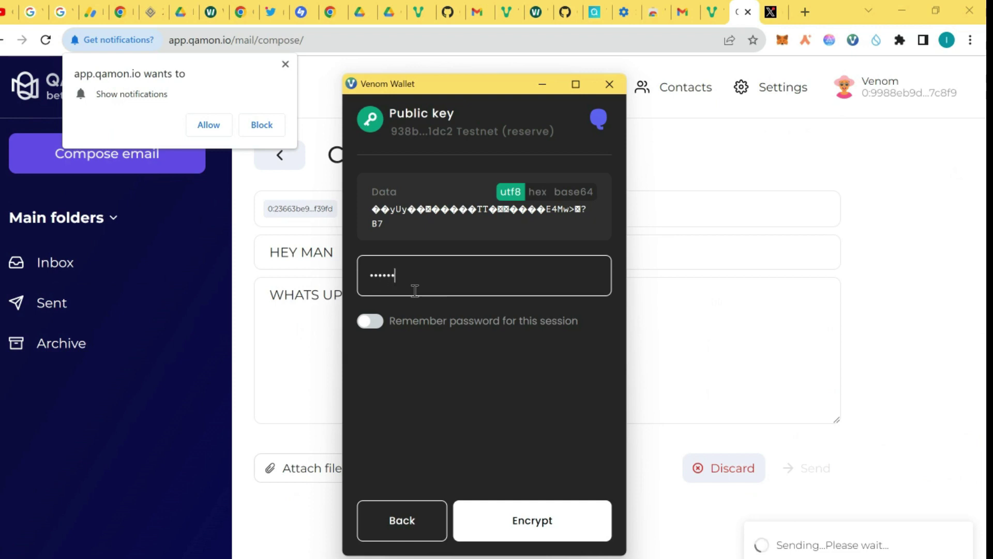
click(591, 519)
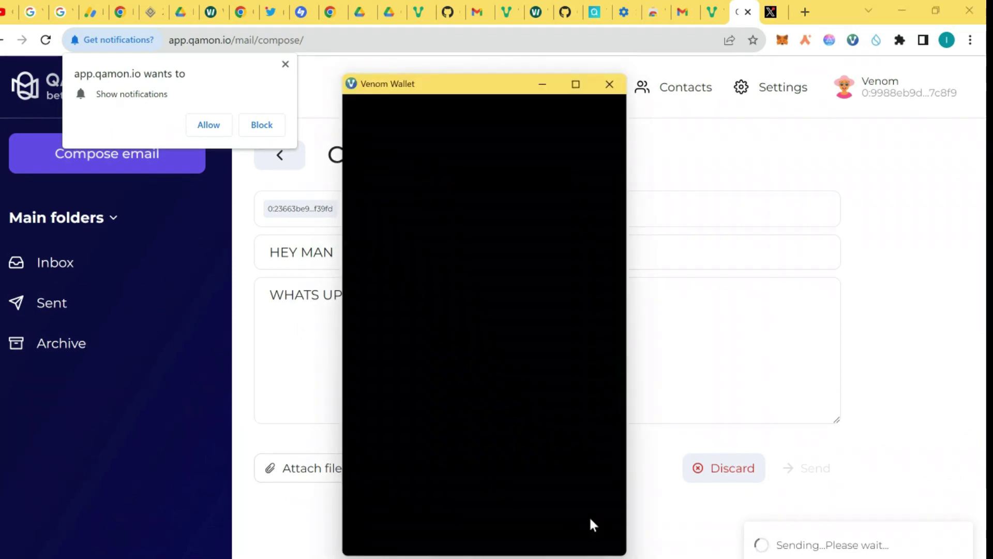
- Confirm the 1.5 VENOM mail transaction with Remember password enabled
click(434, 374)
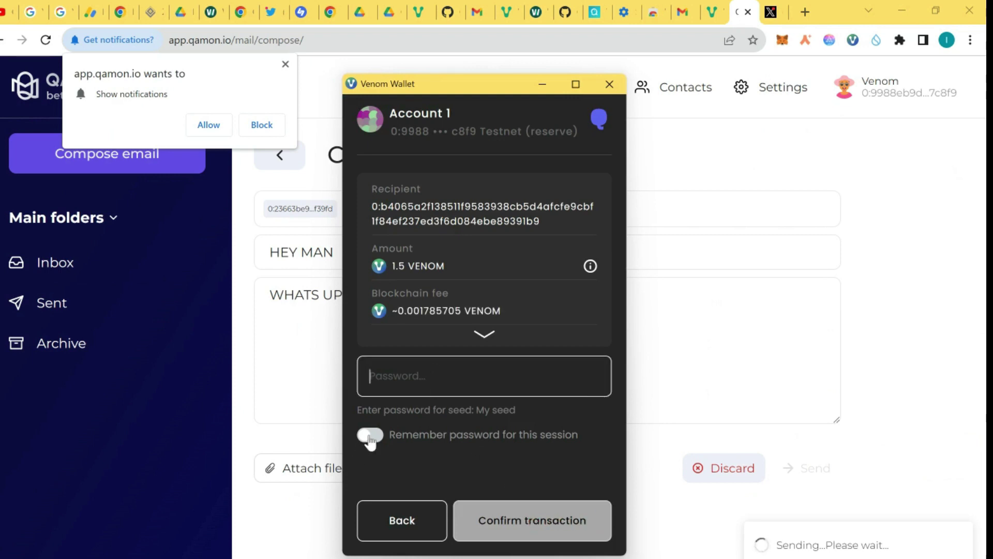
click(369, 435)
click(433, 374)
text(•)
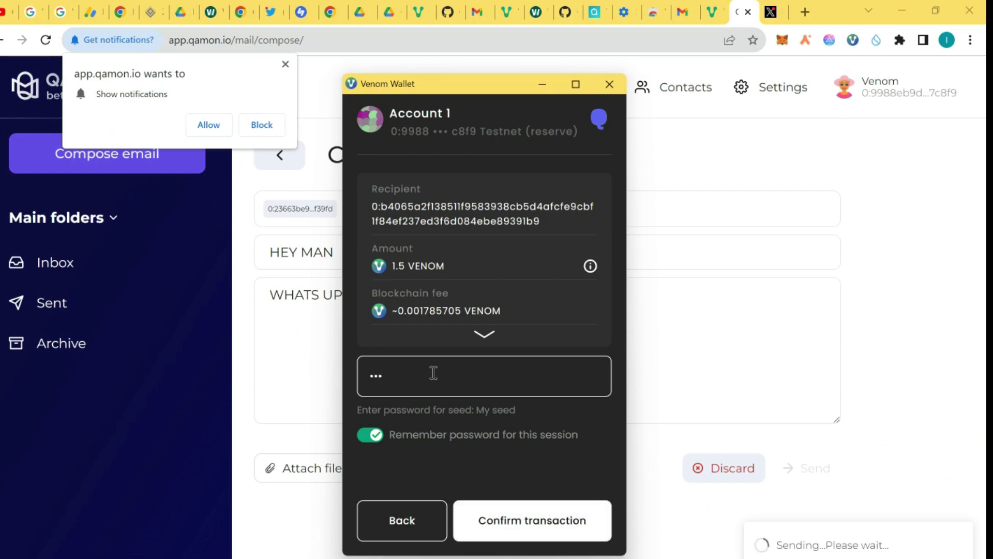
text(••••••)
click(552, 534)
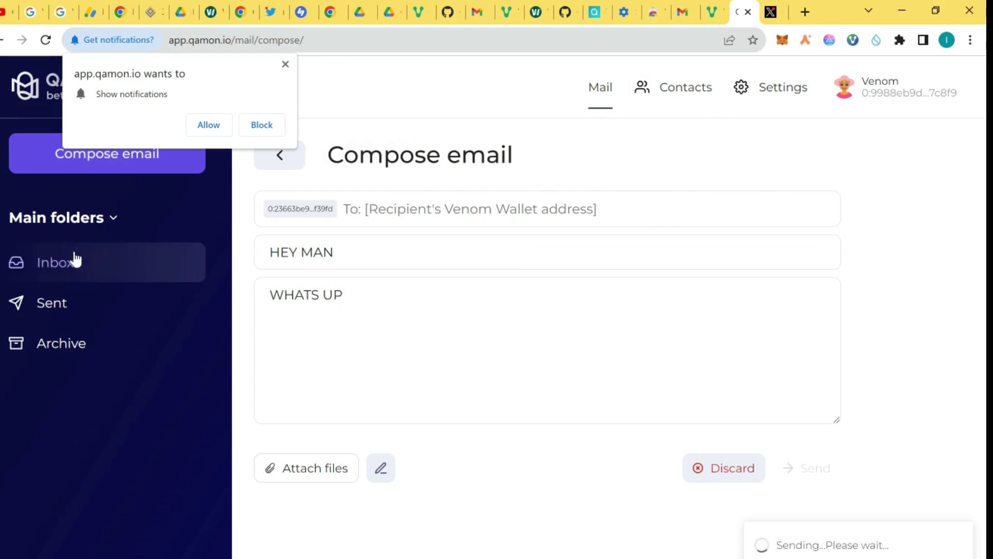
- Decrypt the received inbox mail via Venom Wallet, revealing subject i love you
click(74, 263)
mouse_move(496, 245)
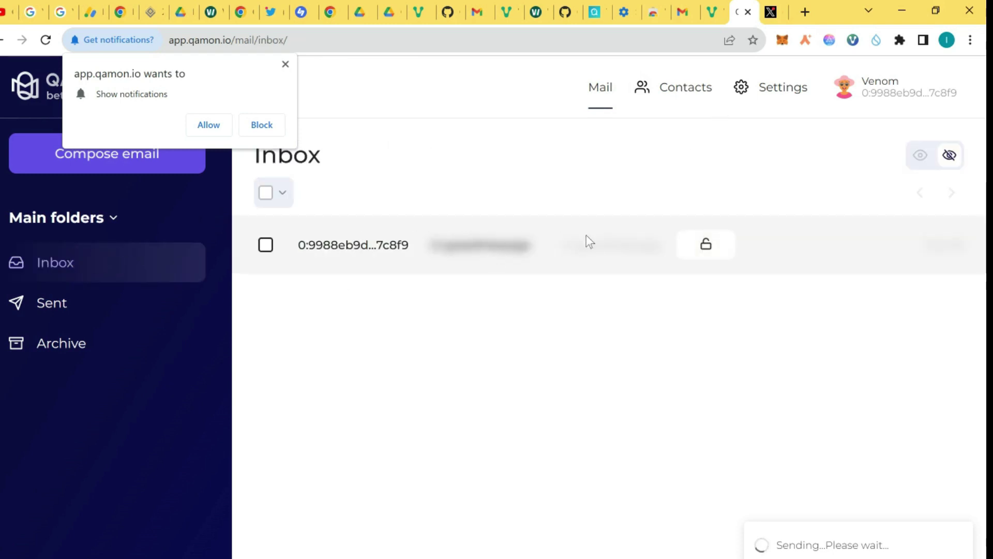
click(706, 245)
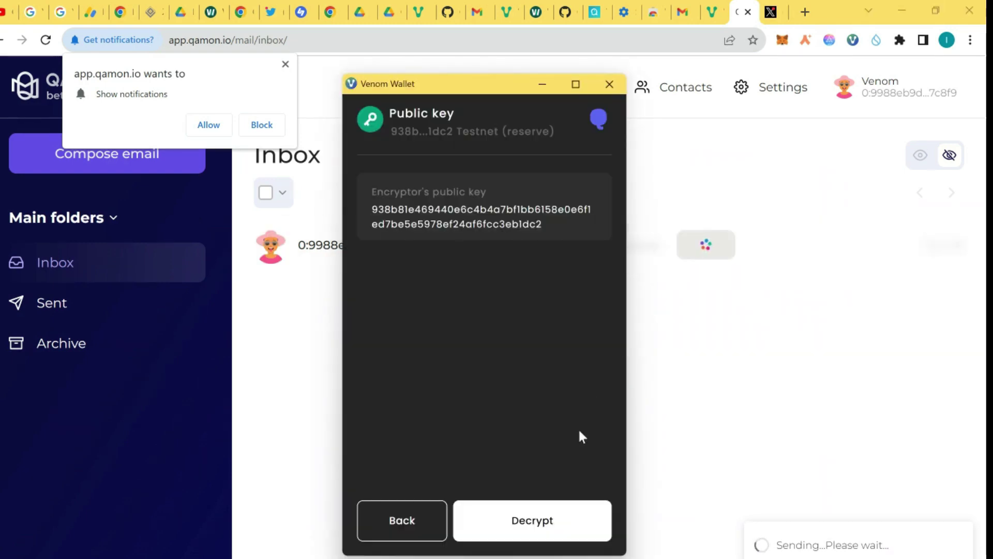
click(532, 519)
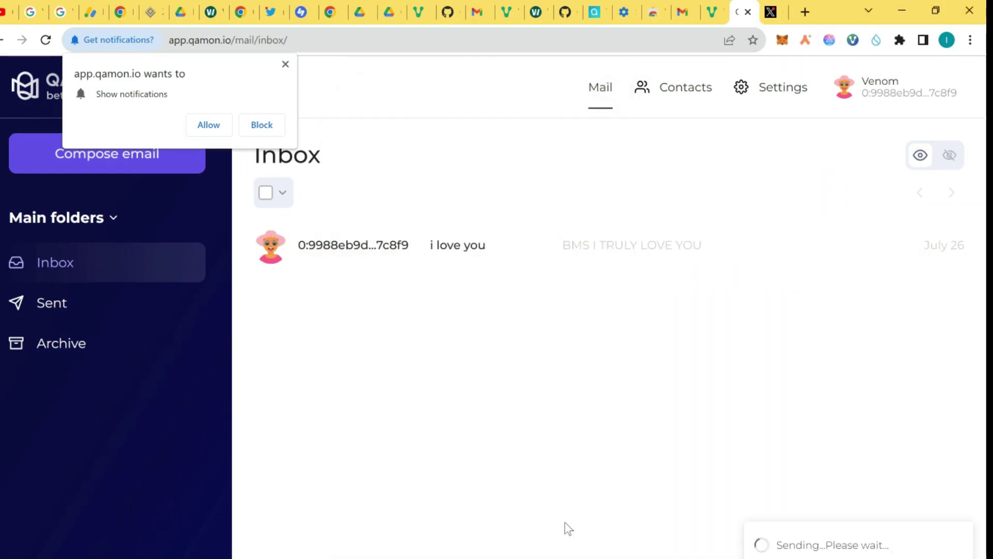
mouse_move(543, 245)
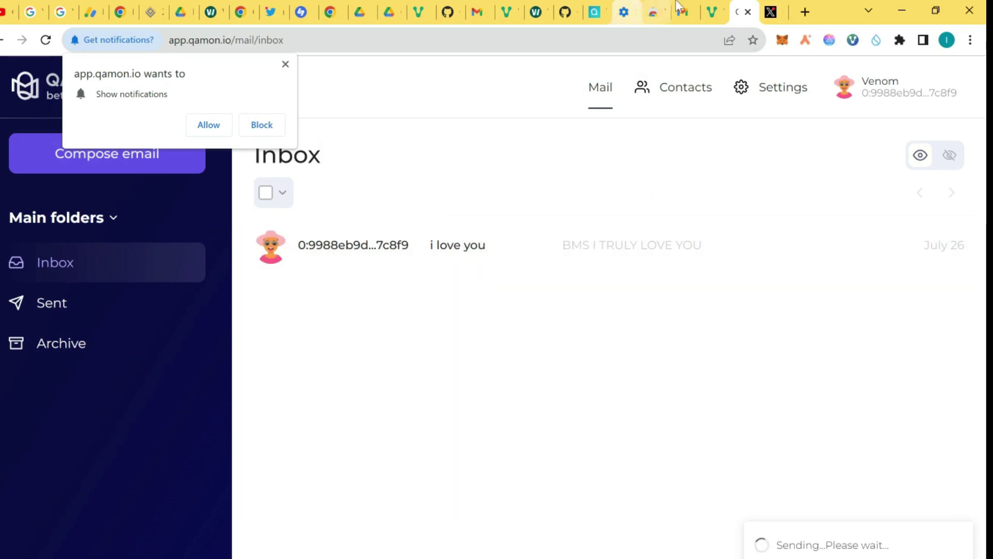
- Check the on-chain mail task, then mint the Qamon NFT confirming the 1 VENOM transaction
click(712, 10)
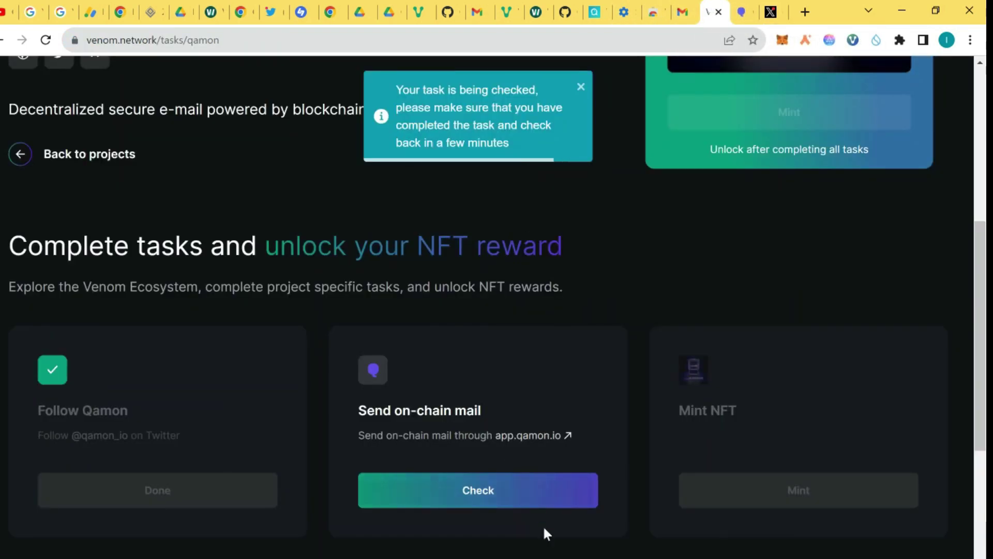
click(522, 498)
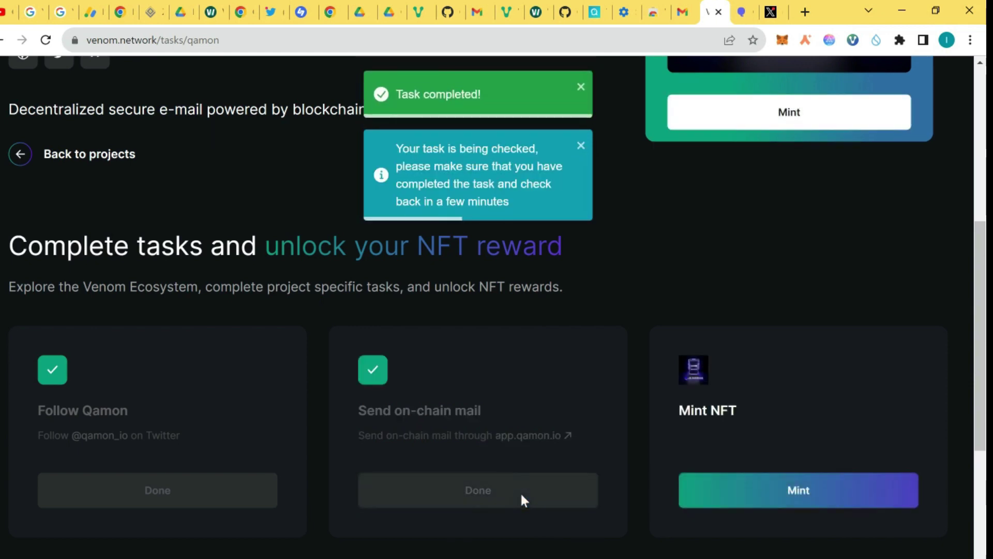
click(757, 489)
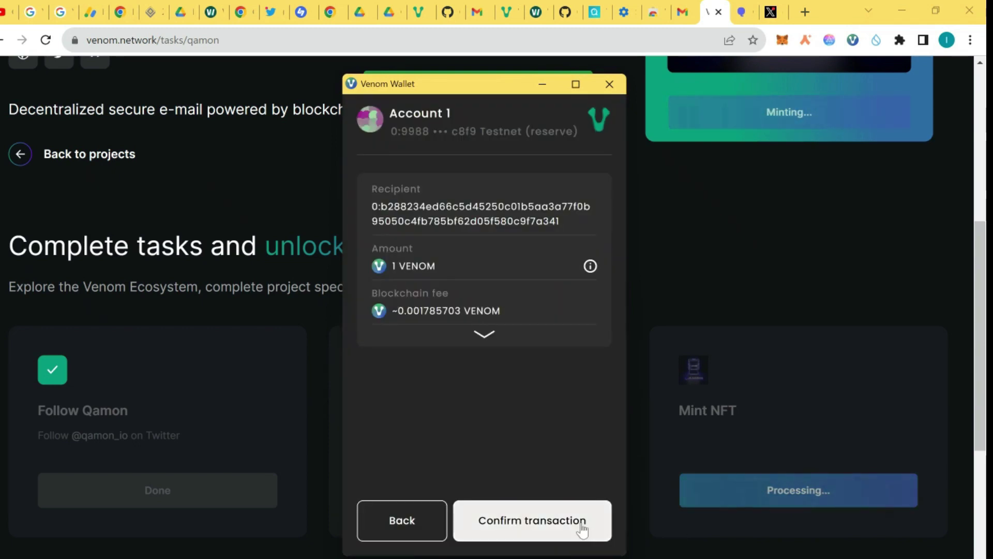
click(533, 520)
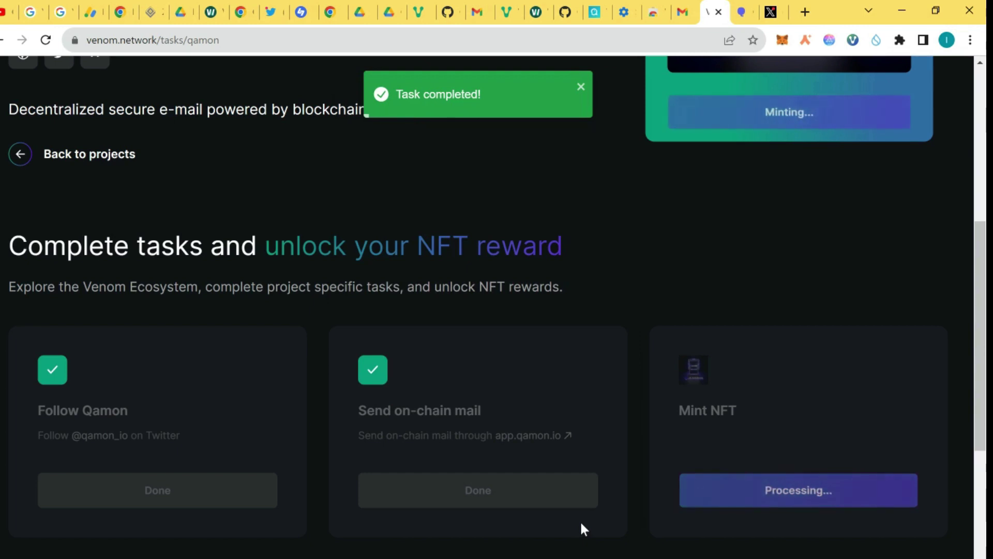
scroll(582, 255, up, 2)
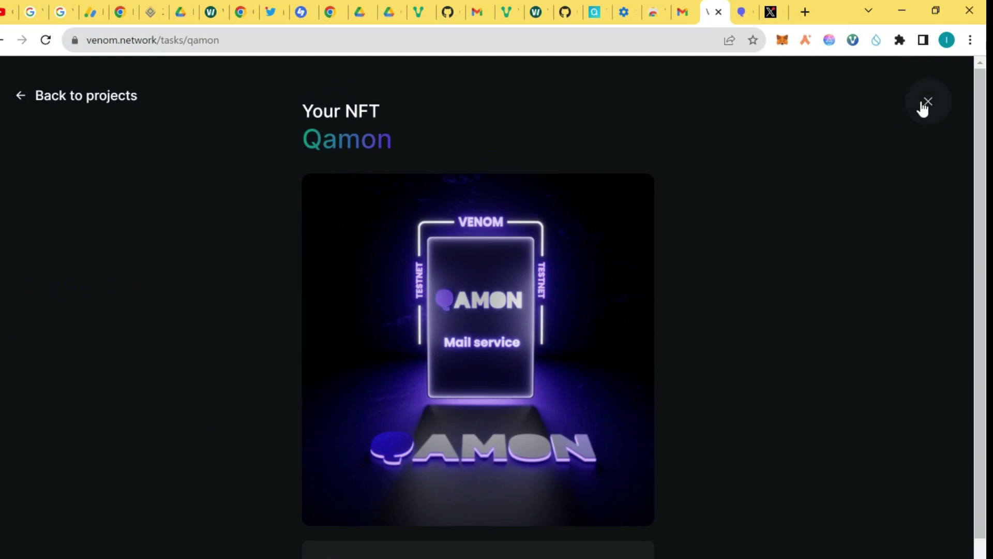
- Close the Your NFT modal to return to the Qamon project page
click(925, 106)
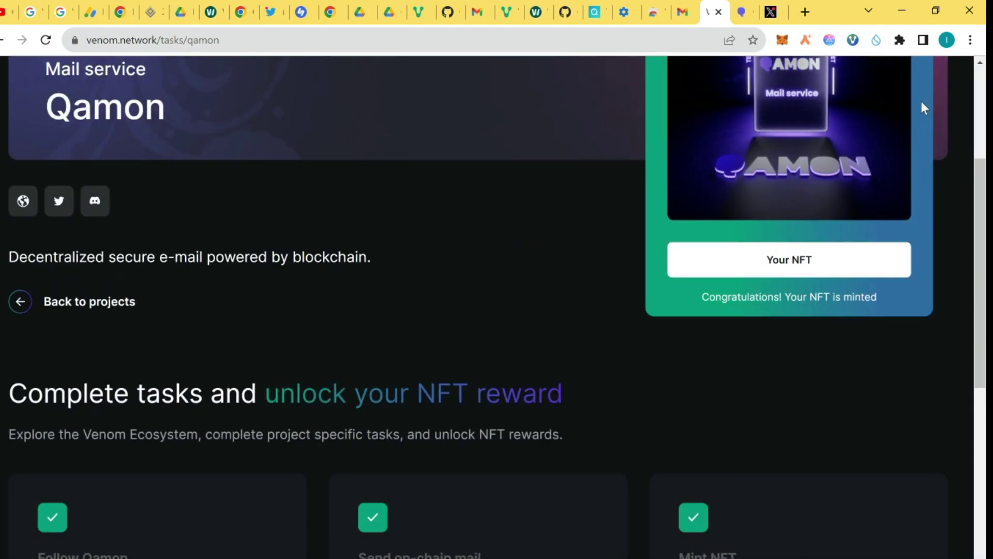